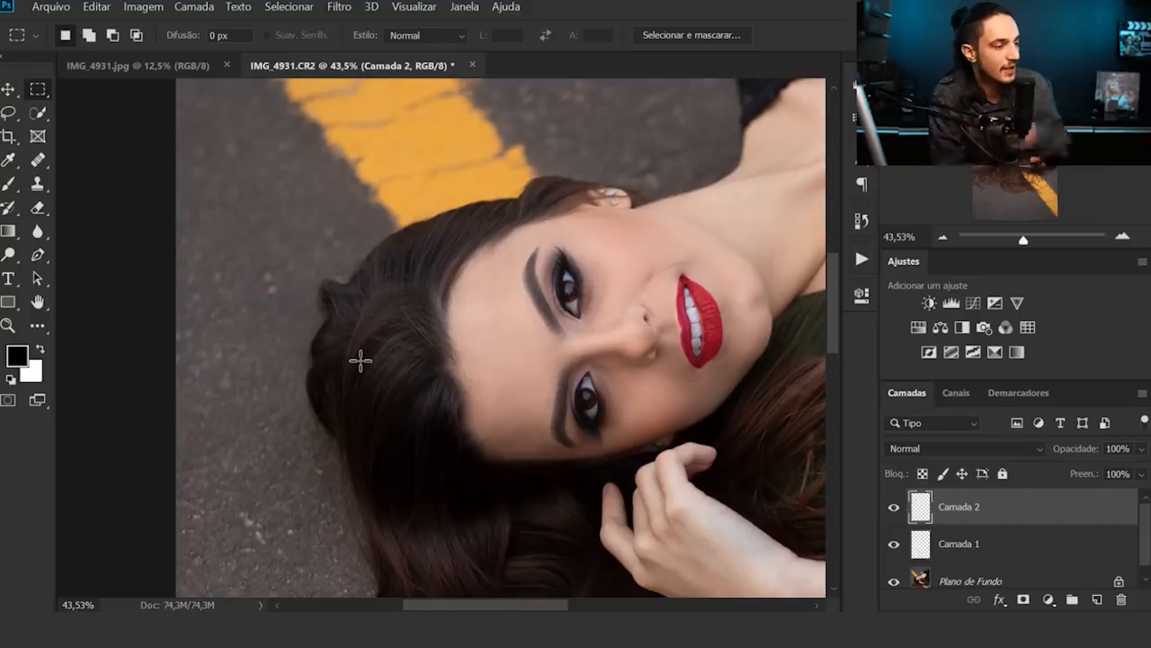
Step: Fill a wide rectangular strip across the hair and face on Camada 2 with a black-to-white gradient, and clear the selection
drag(251, 333, 666, 399)
key(g)
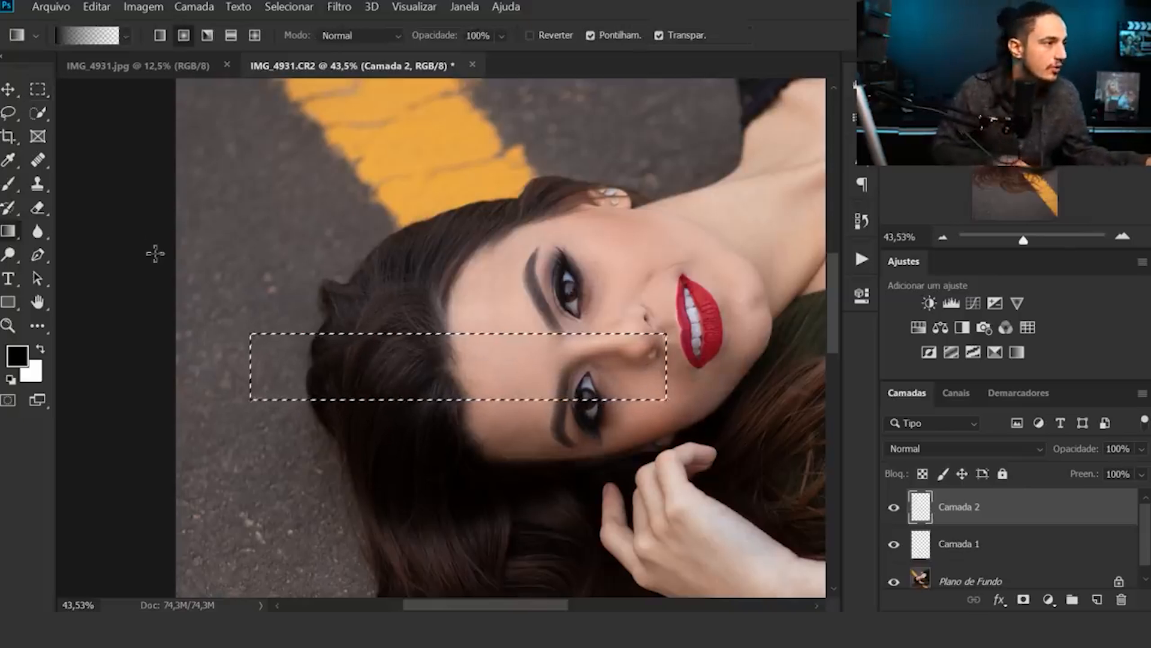
click(126, 36)
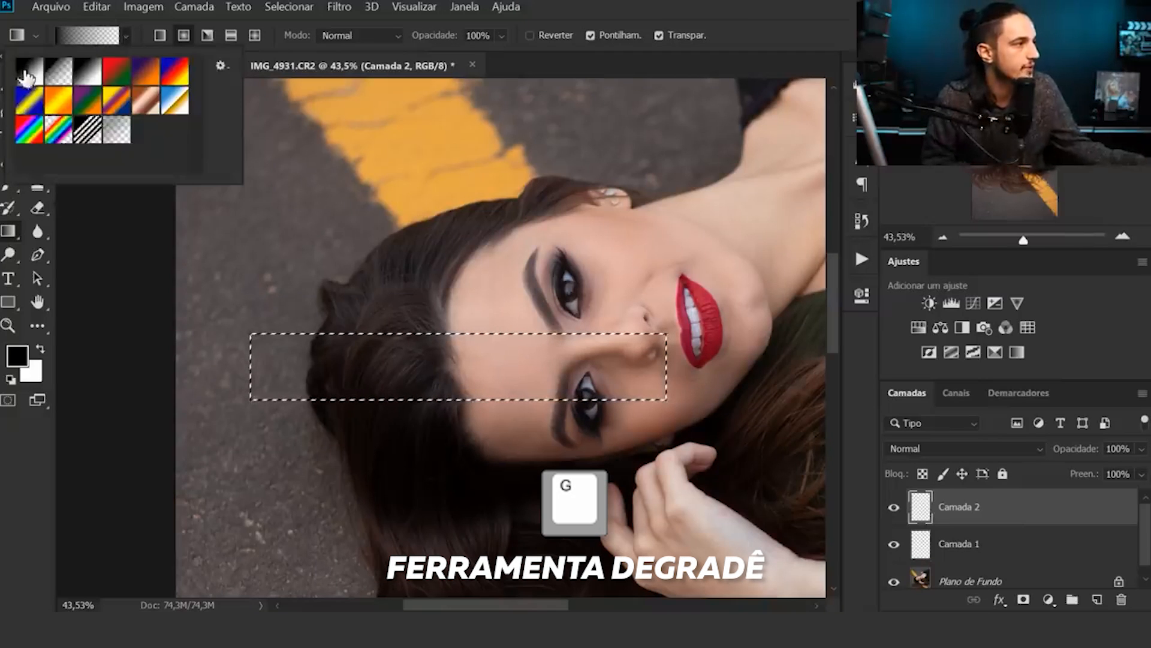
click(28, 75)
click(250, 369)
drag(250, 368, 675, 372)
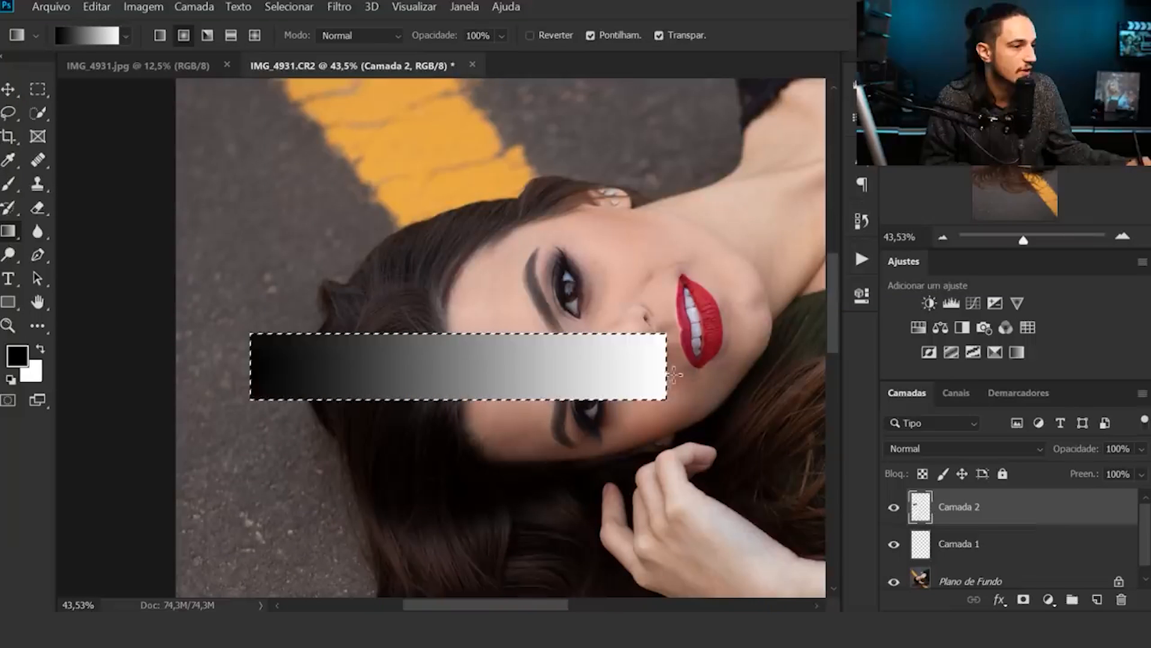
key(ctrl+d)
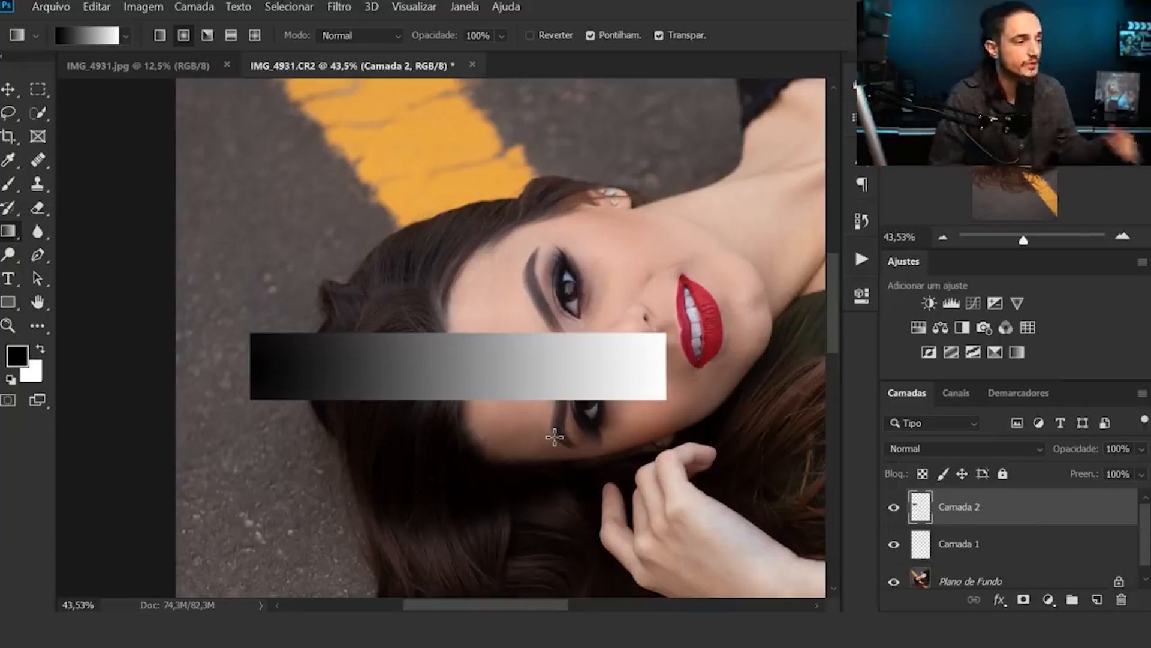
Step: Set the blend mode of the gradient strip on Camada 2 to Multiplicação
key(v)
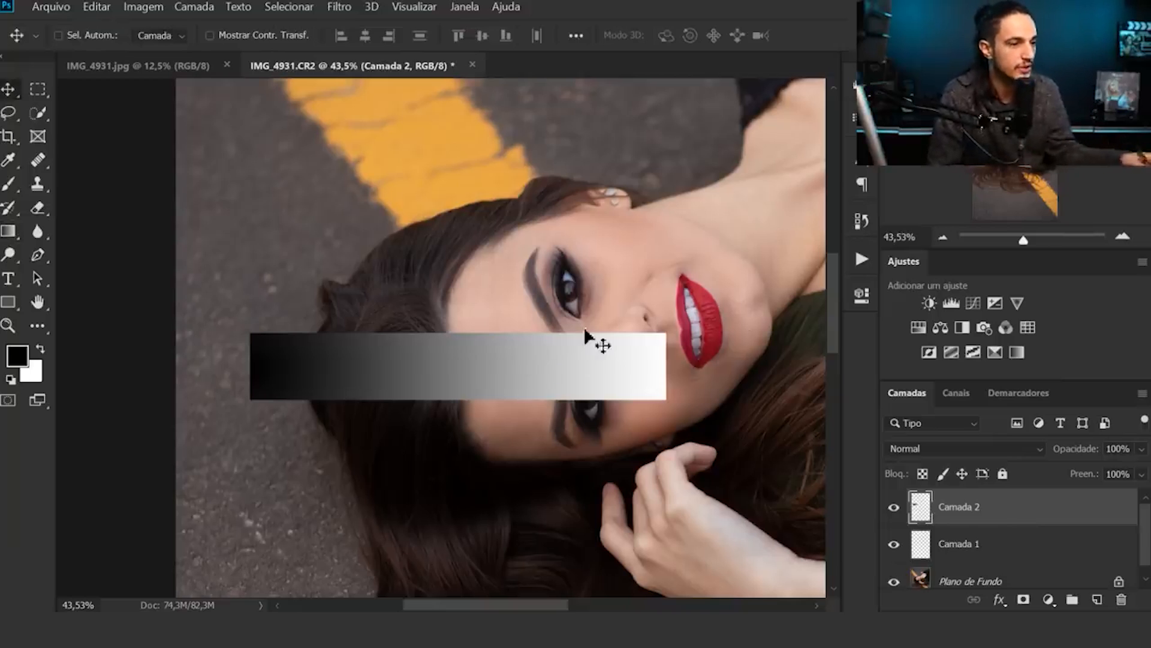
click(945, 451)
key(Up)
key(Up)
key(Up)
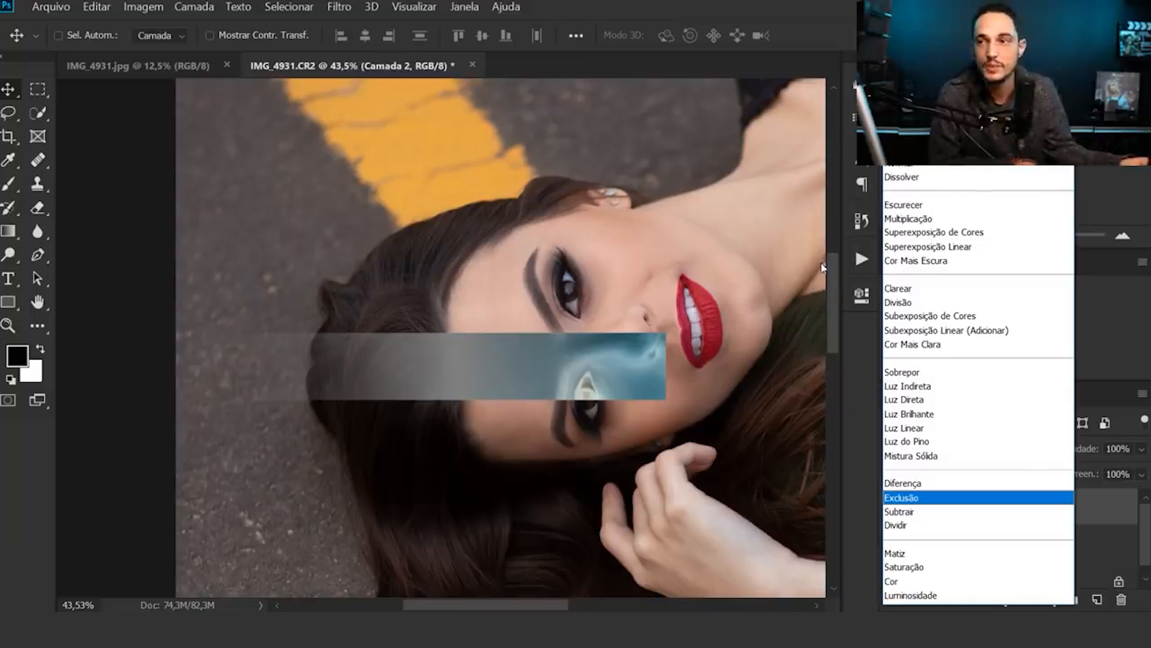
click(904, 219)
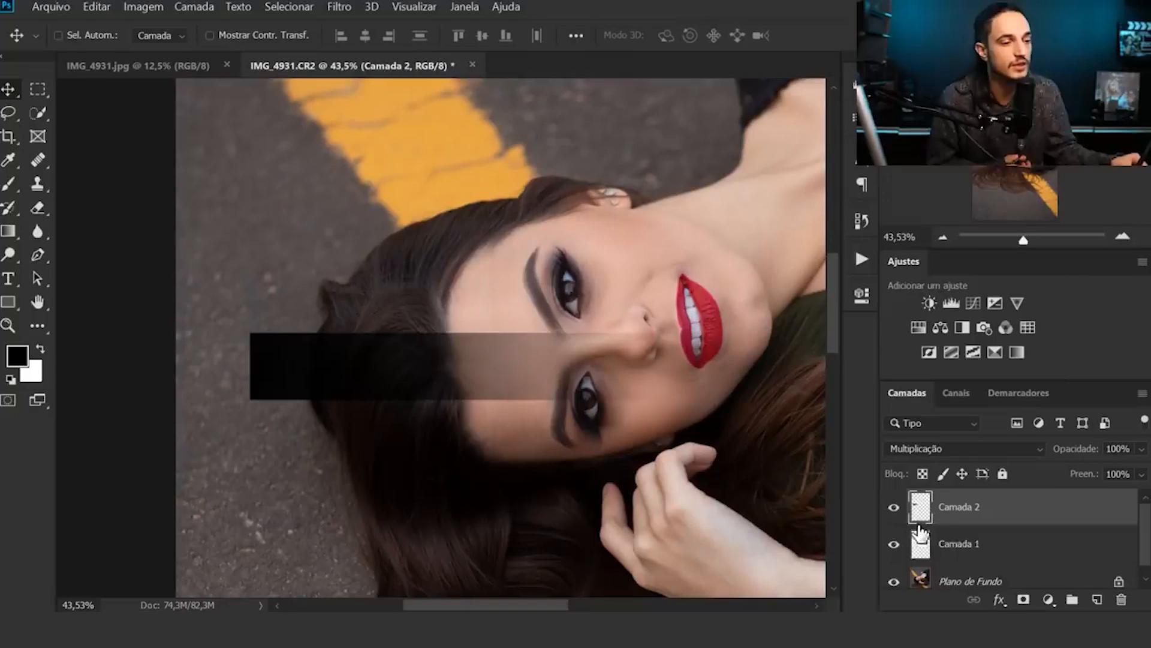
Step: Hide Camada 2 and Camada 1, and duplicate the Plano de Fundo layer
scroll(900, 510, down, 1)
drag(893, 504, 894, 534)
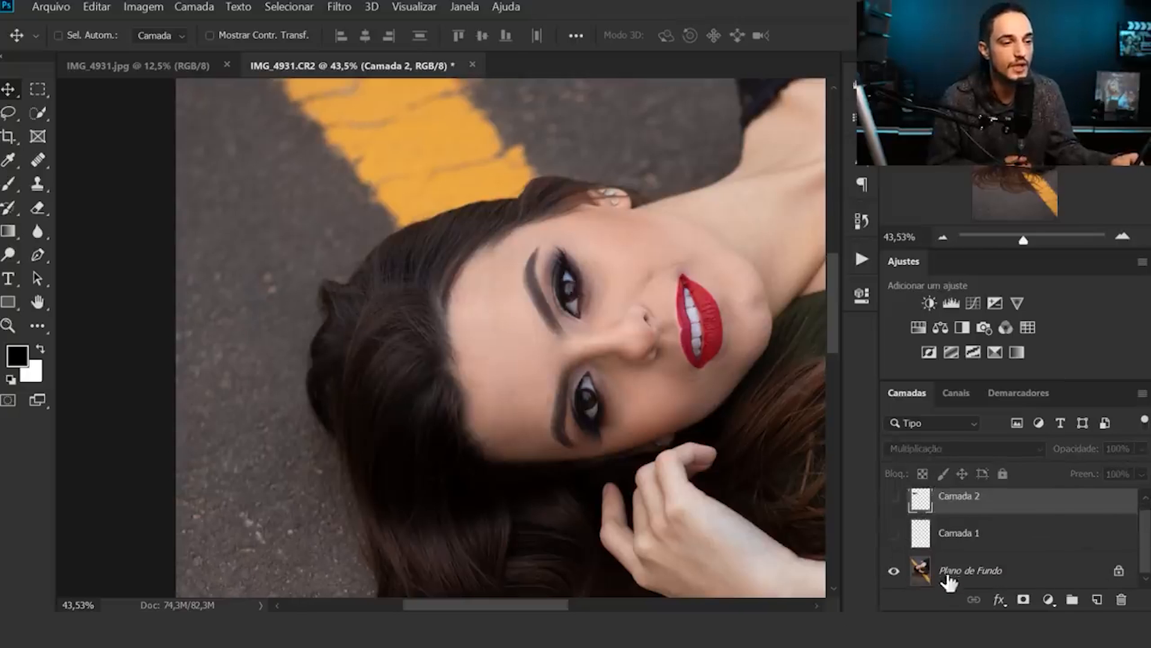
click(945, 575)
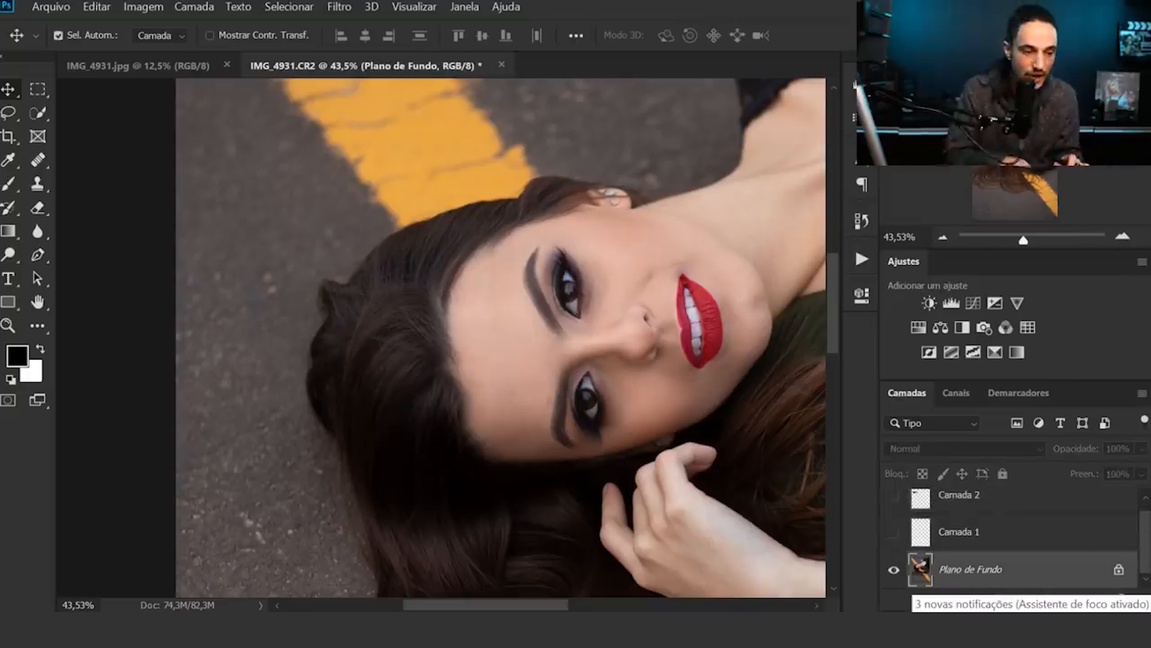
key(ctrl+j)
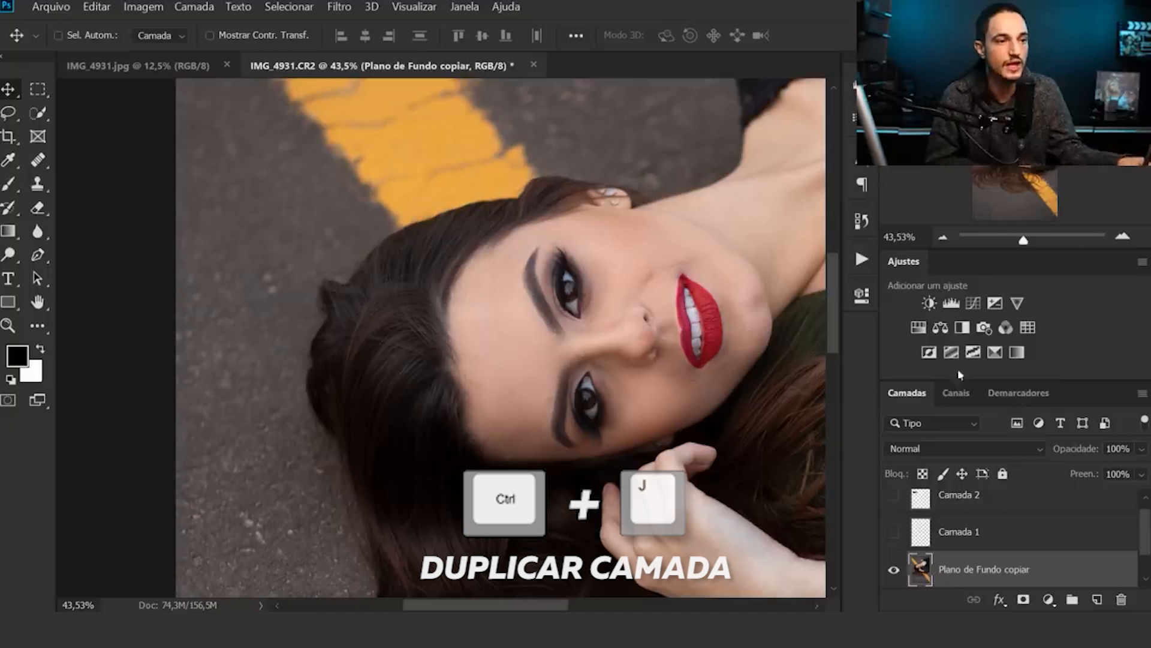
Step: Set the duplicated background layer's blend mode to Multiplicação
click(983, 391)
click(907, 393)
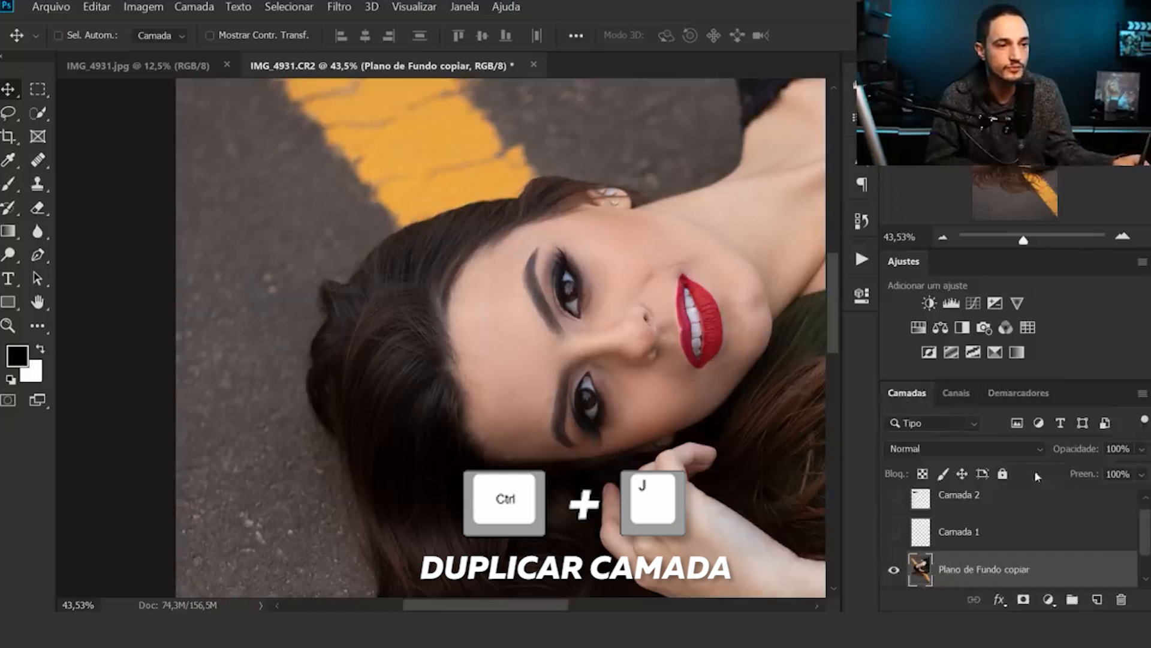
click(935, 447)
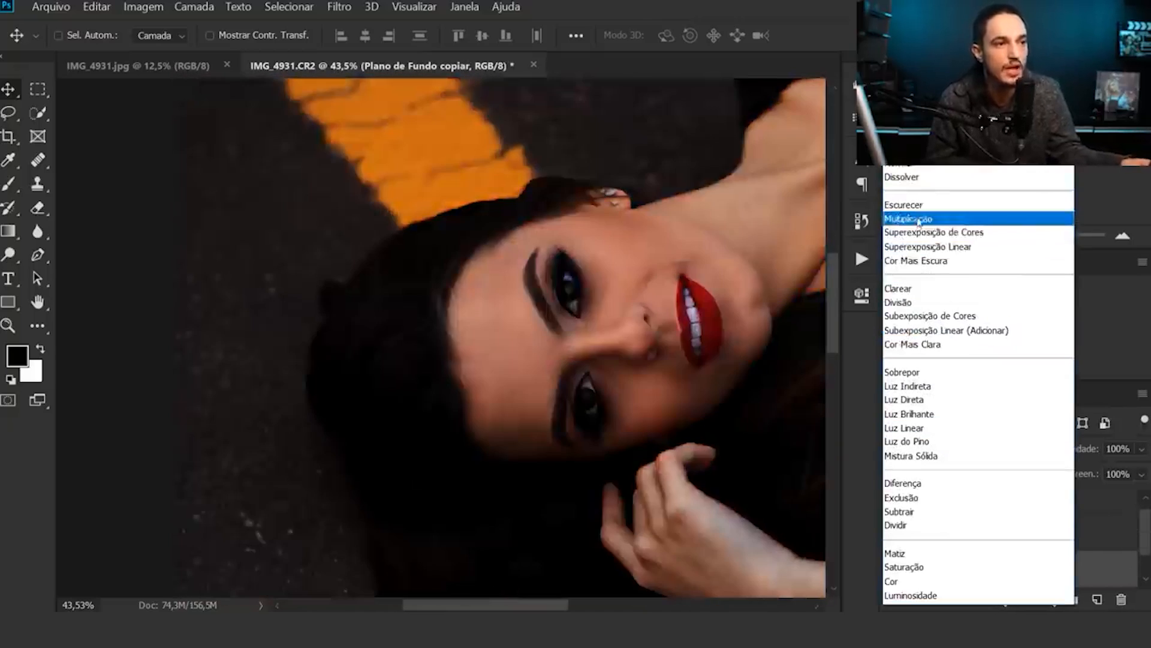
click(909, 219)
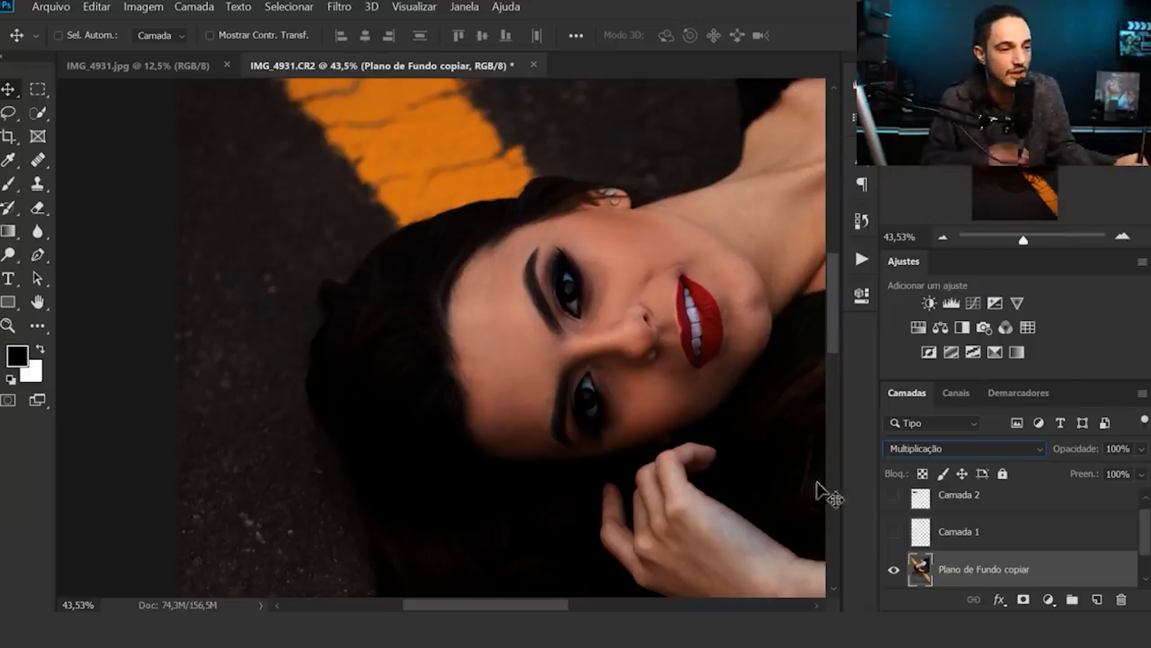
Step: Delete the duplicated background layer and make the gradient layer Camada 2 visible again
key(Delete)
click(911, 511)
click(894, 508)
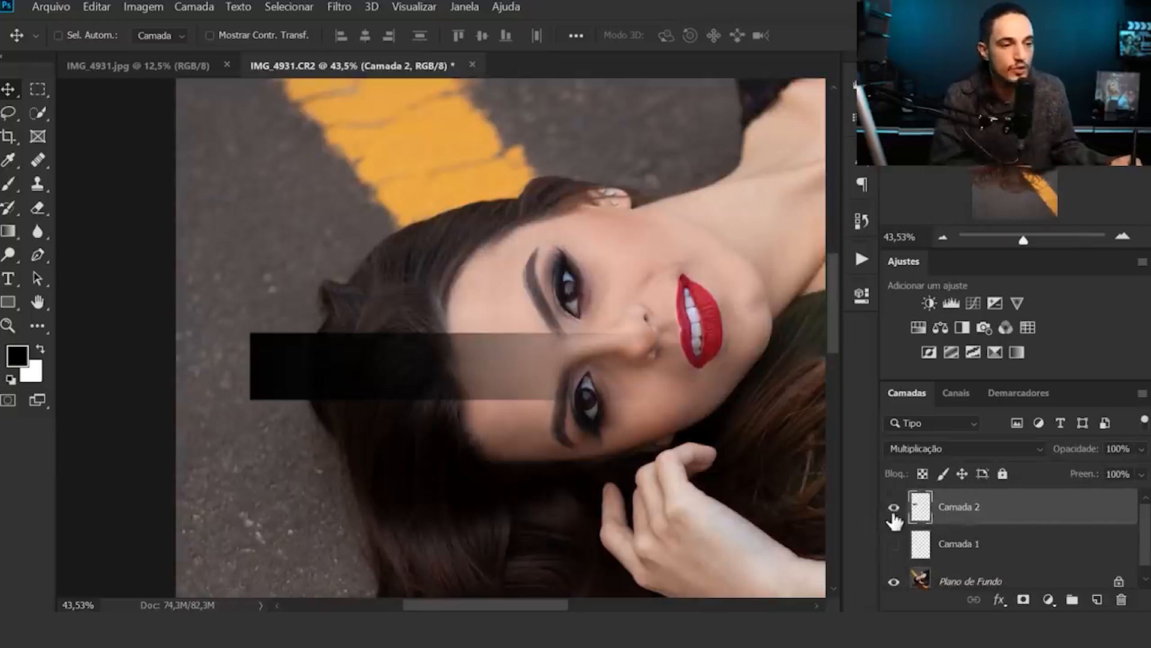
Step: Compare the Divisão and Multiplicação blend modes on Camada 2, ending with Divisão
click(915, 450)
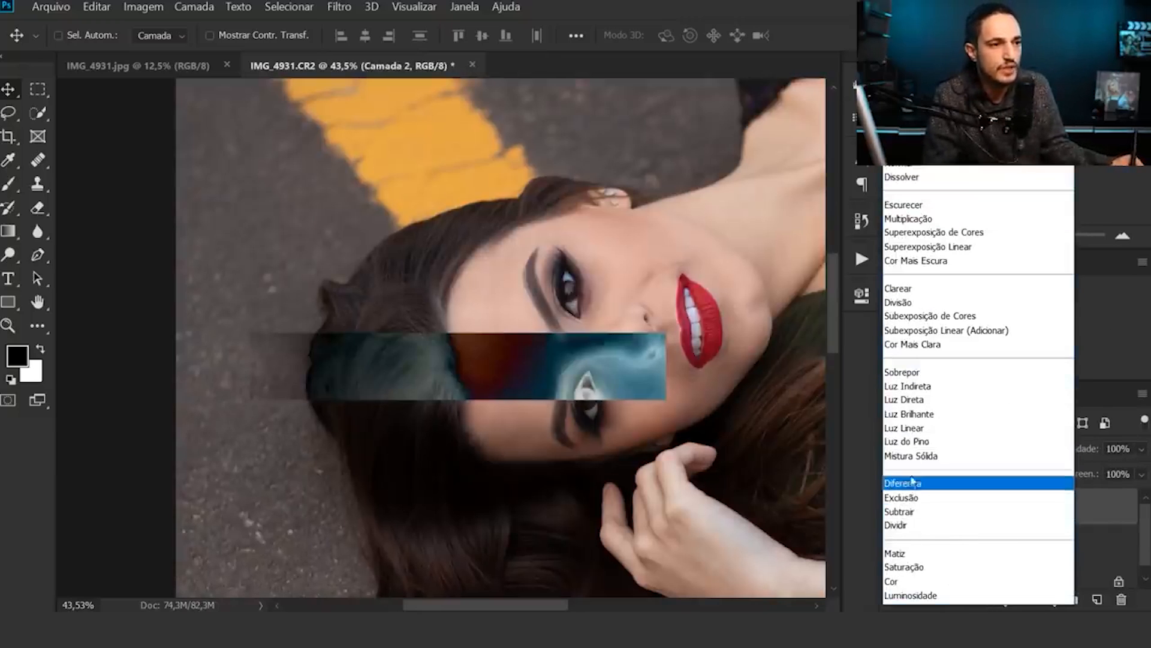
click(923, 304)
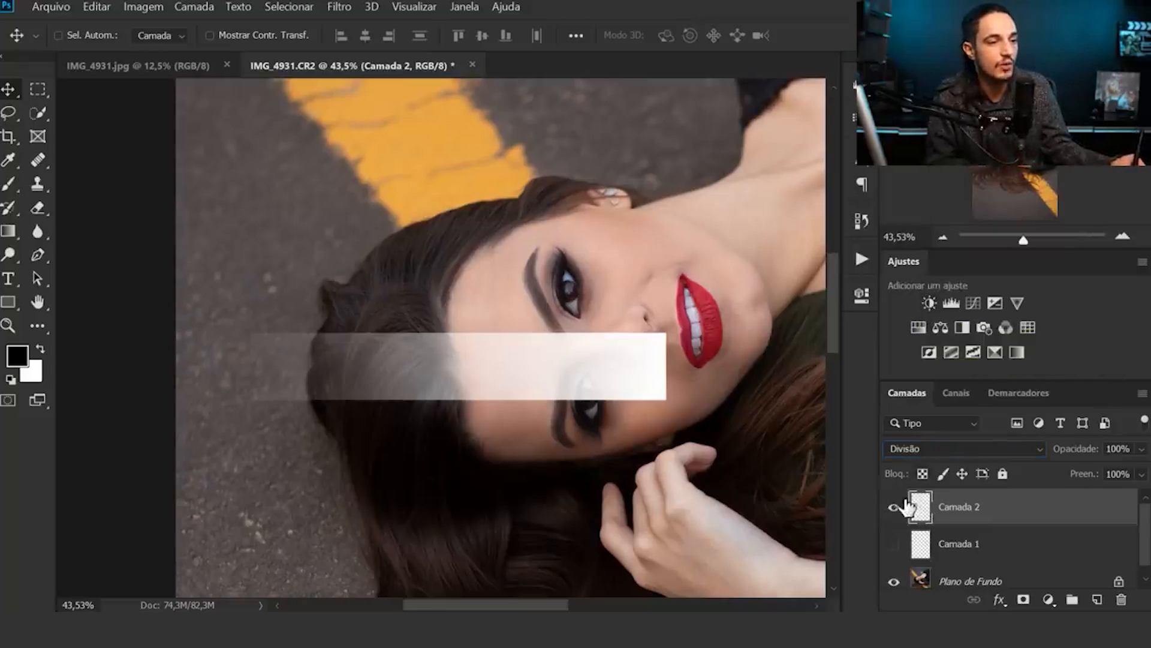
click(929, 450)
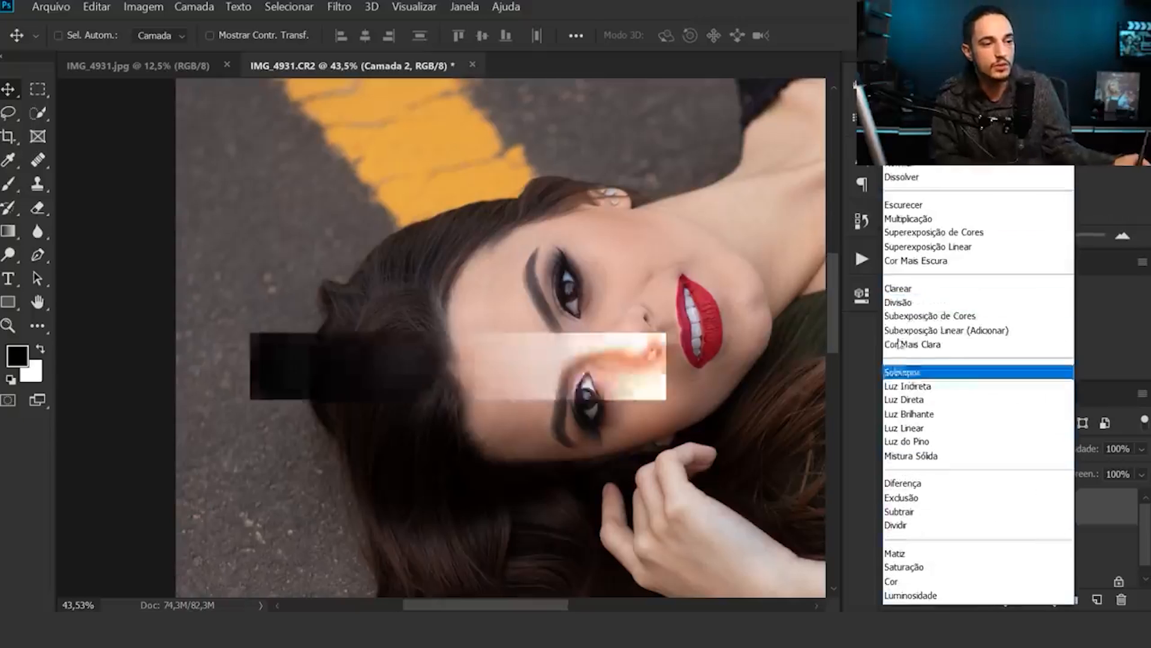
click(953, 219)
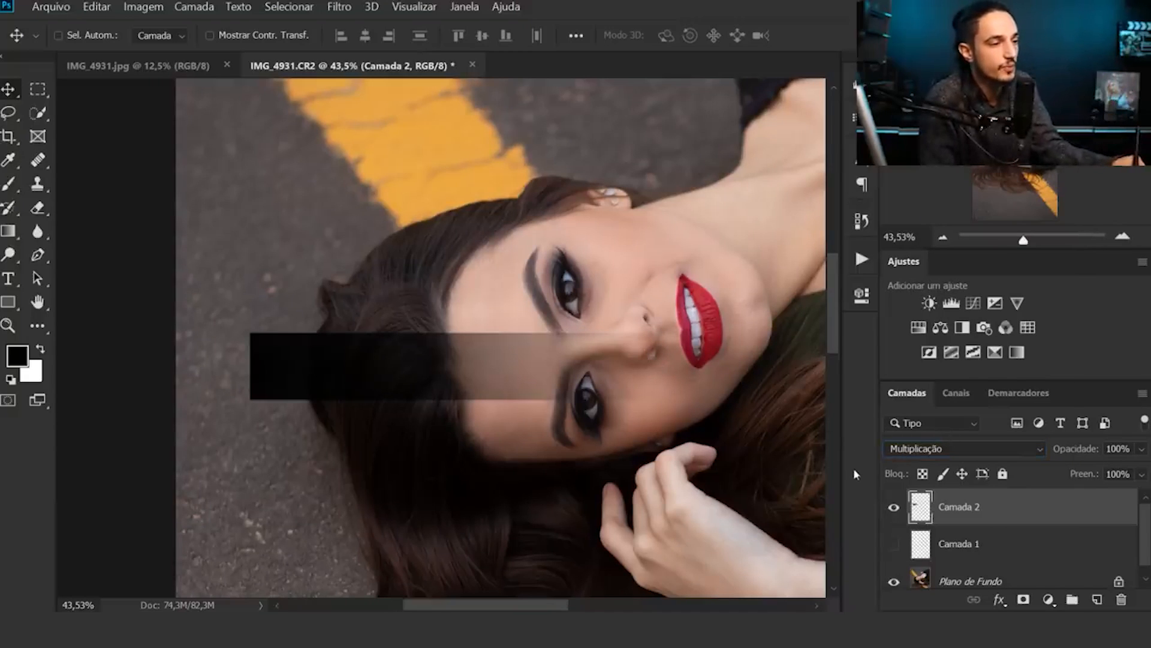
click(914, 451)
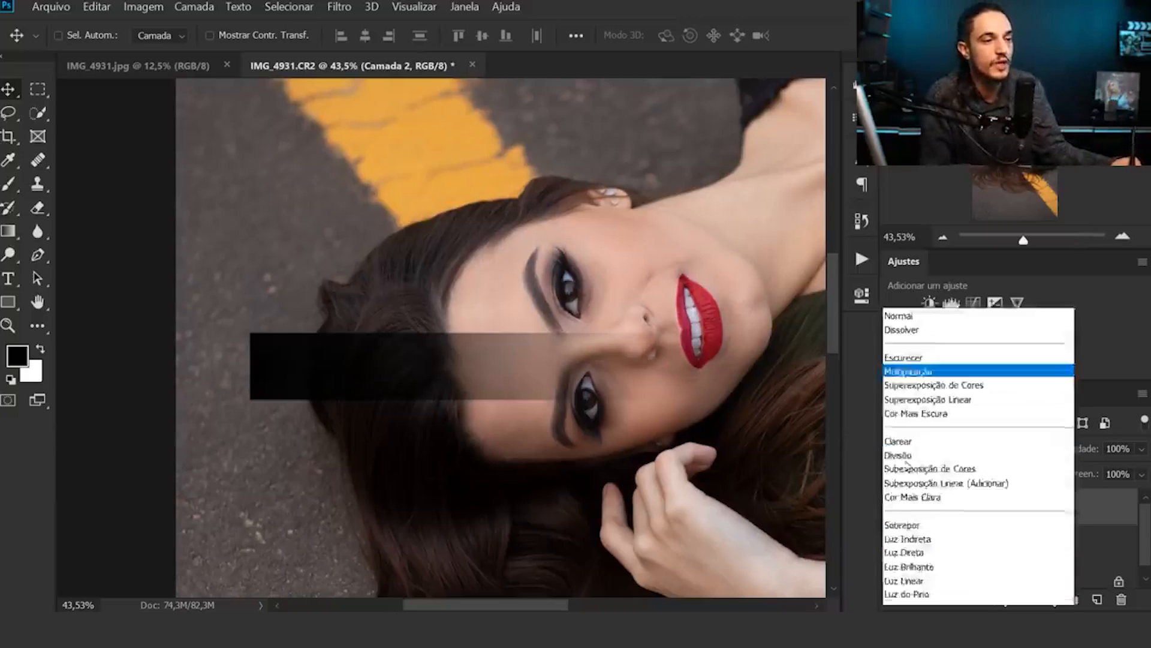
click(898, 302)
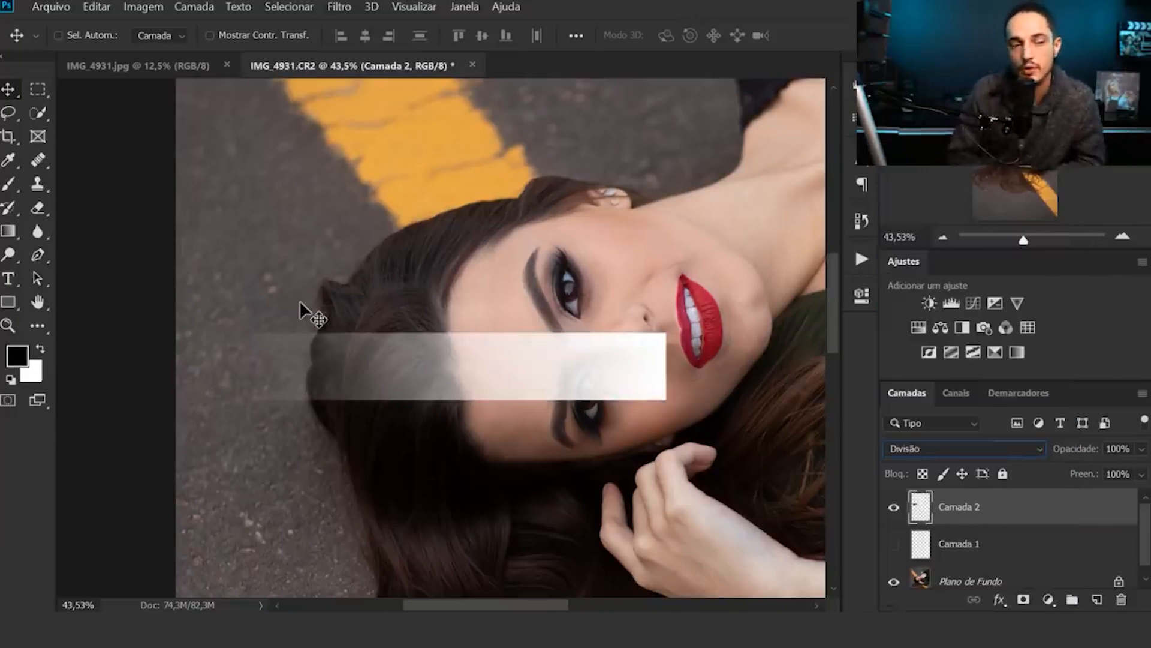
key(ctrl+0)
key(Delete)
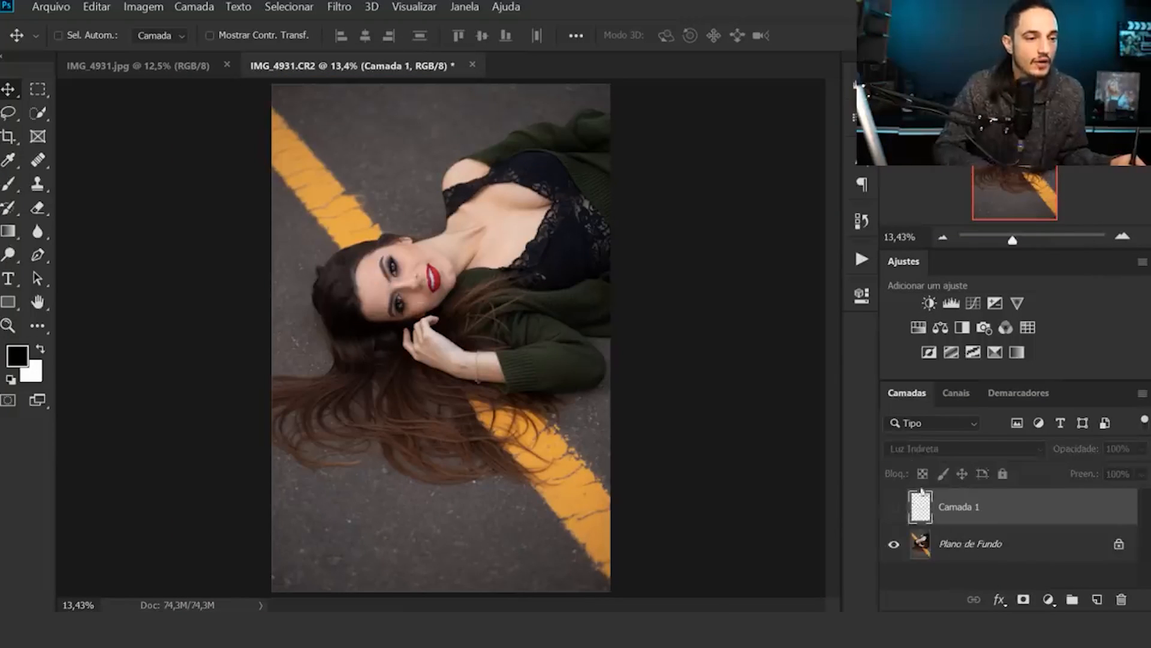
click(894, 508)
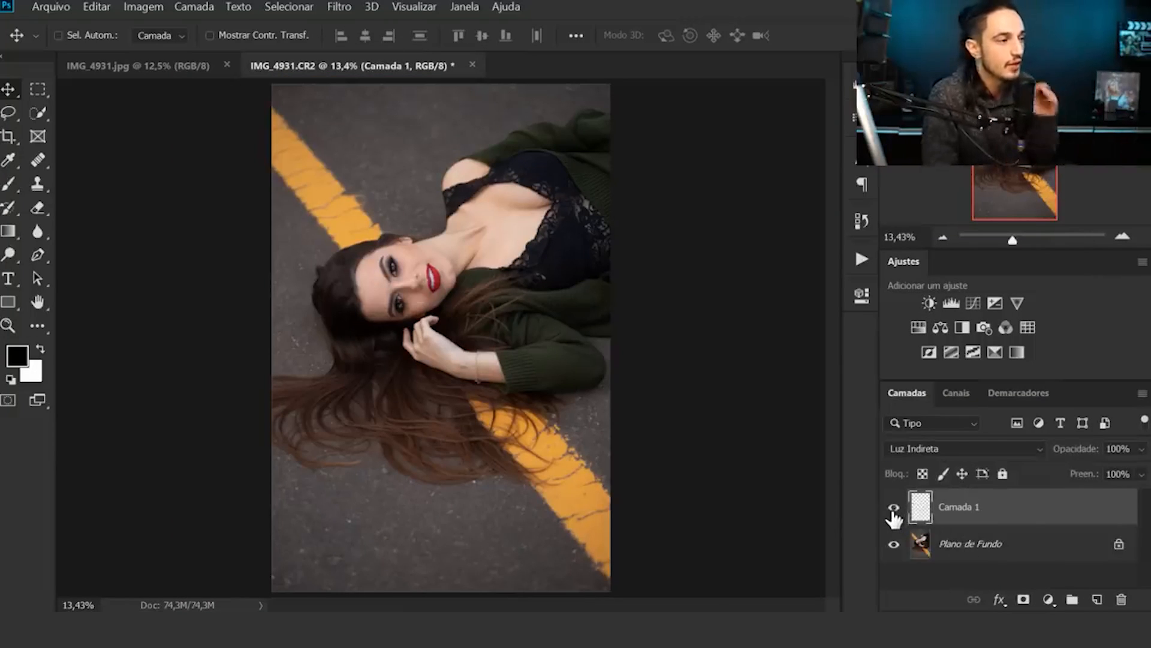
key(ctrl+z)
key(ctrl+z)
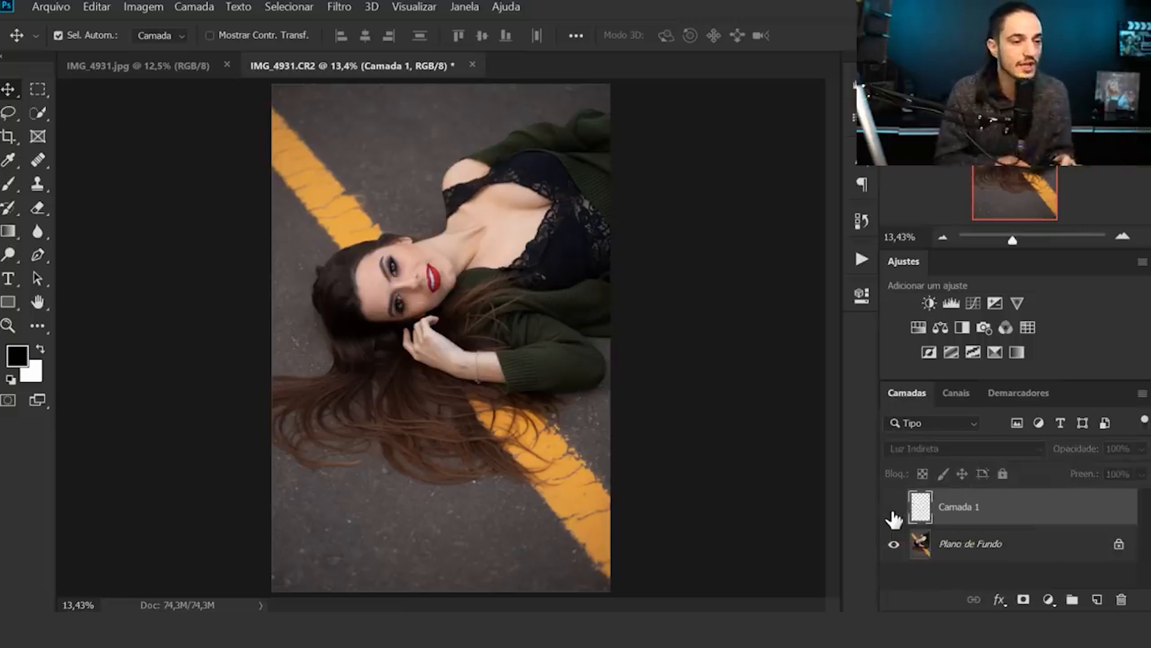
Step: Change the blend mode of the gradient strip on Camada 2 to Luz Indireta
scroll(384, 300, up, 4)
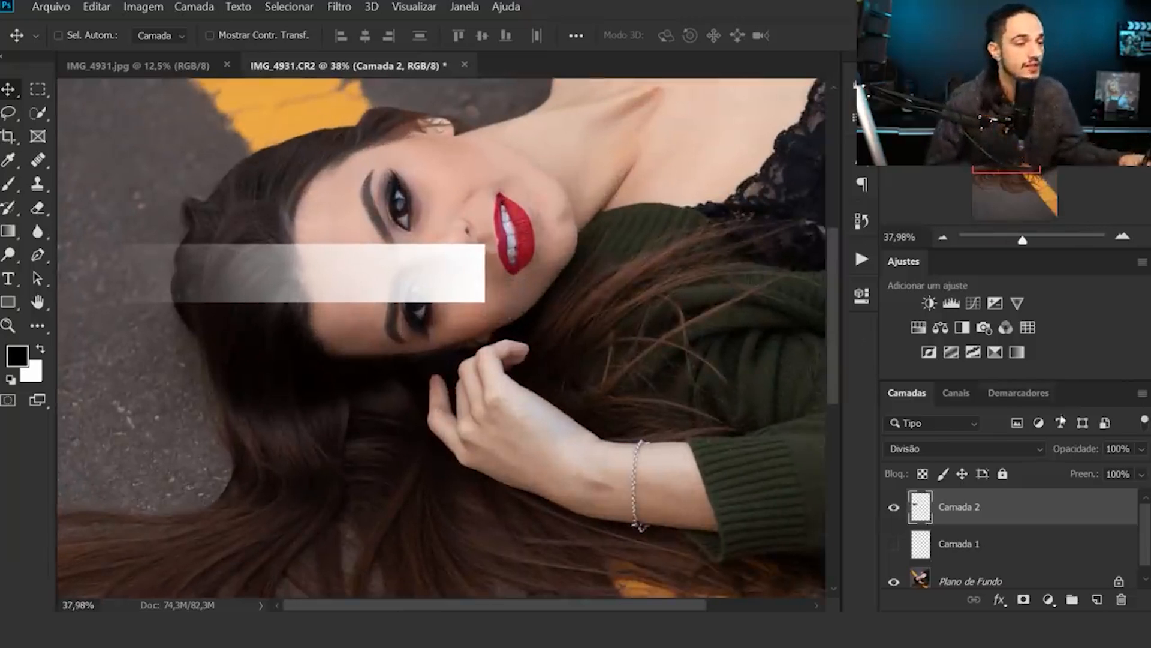
click(907, 455)
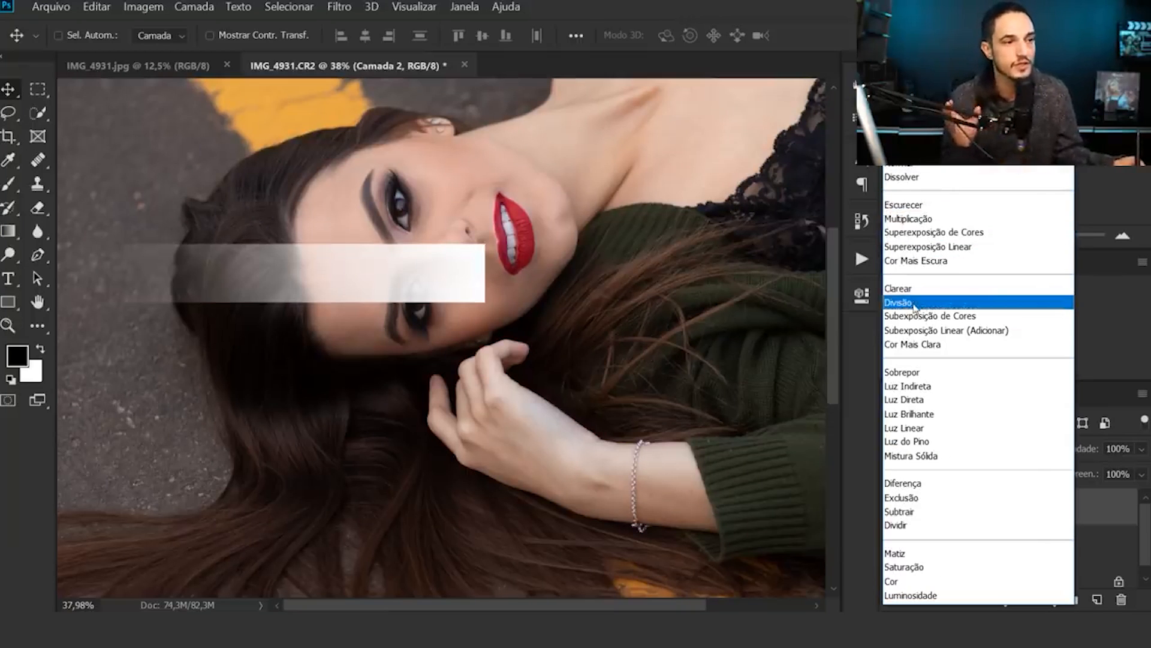
click(908, 389)
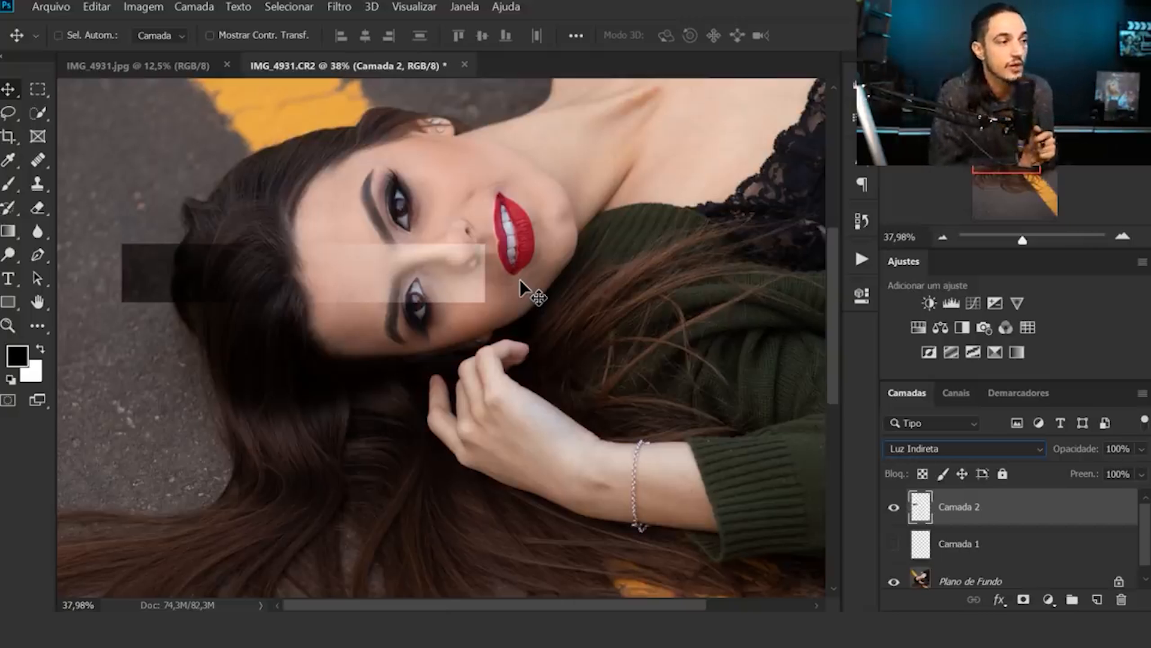
Step: Delete the gradient layer Camada 2 and make Camada 1 visible
key(Delete)
click(893, 507)
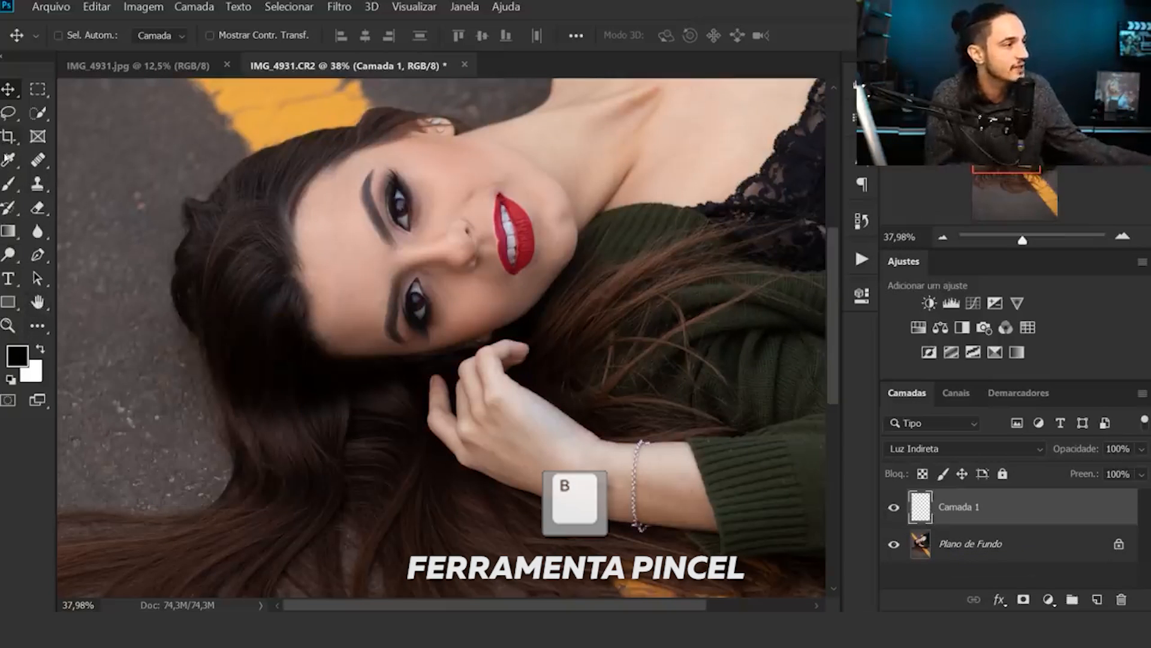
Step: Set Camada 1's blend mode to Normal, and set up the Brush with white as foreground color and 100% flow
click(8, 185)
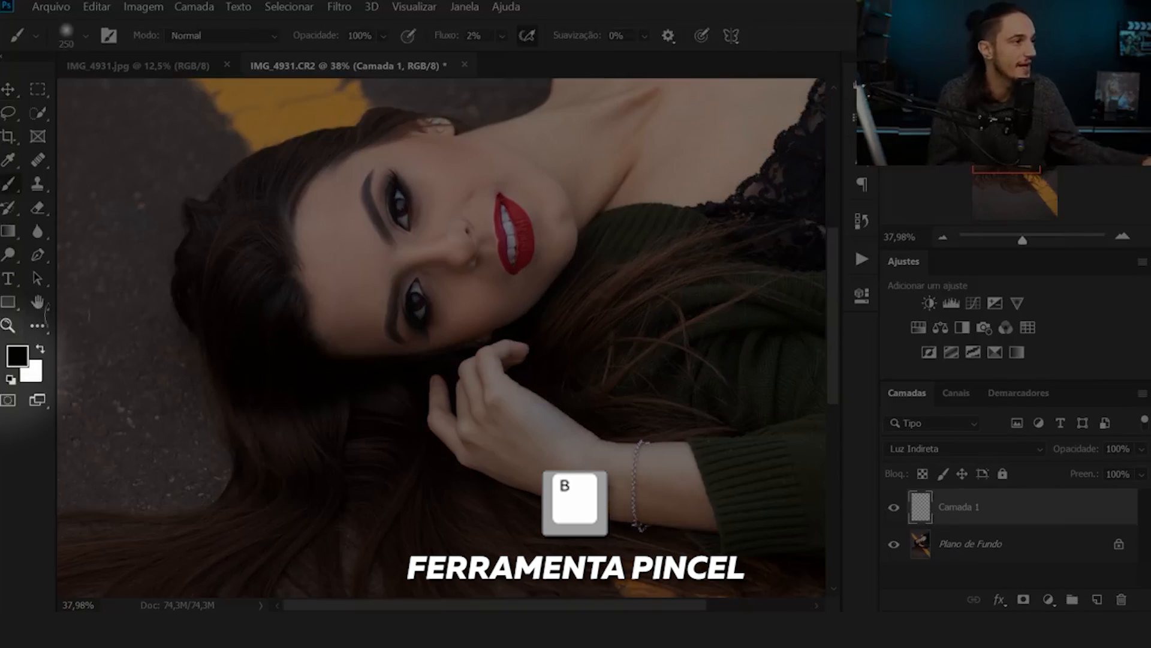
click(41, 349)
click(964, 448)
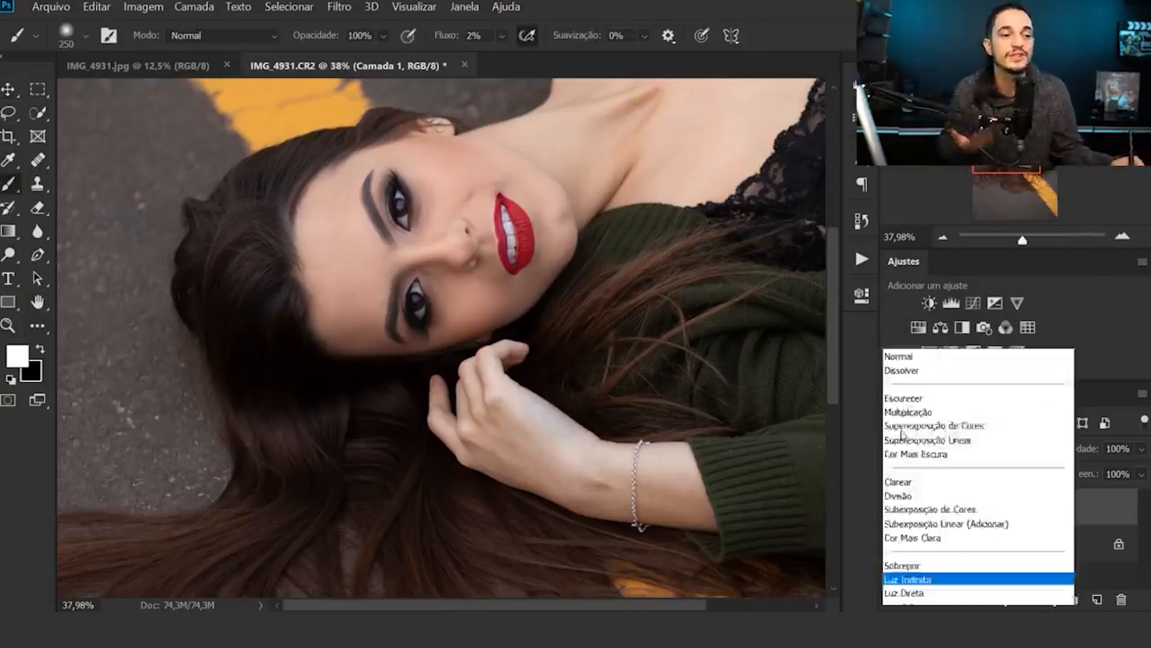
key(Escape)
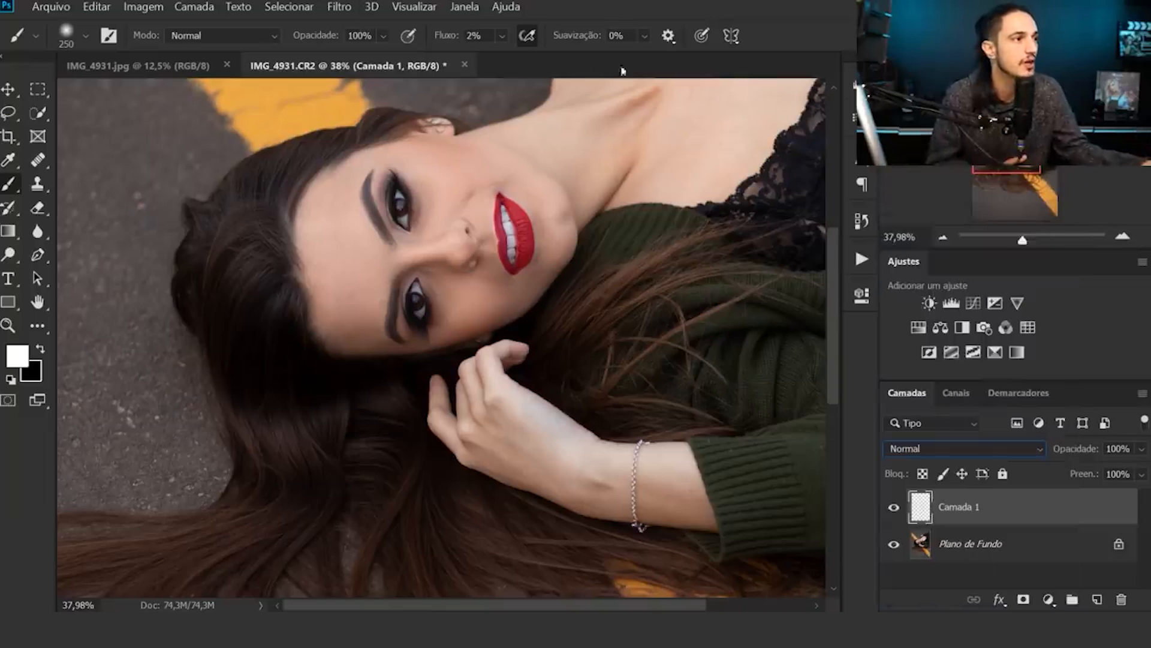
drag(445, 35, 656, 66)
Step: Paint a soft solid white spot over the woman's forehead on Camada 1, undoing any stray test stroke
mouse_move(596, 266)
mouse_down()
mouse_move(515, 243)
mouse_move(570, 277)
mouse_move(429, 277)
mouse_up()
key(ctrl+z)
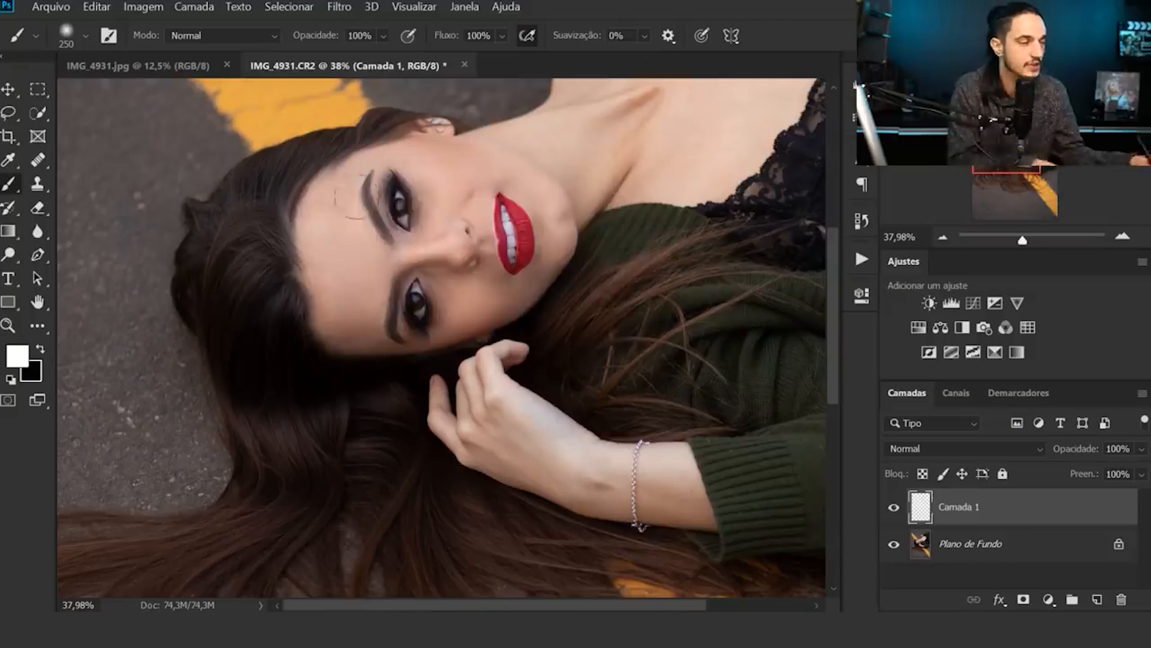
drag(334, 226, 360, 276)
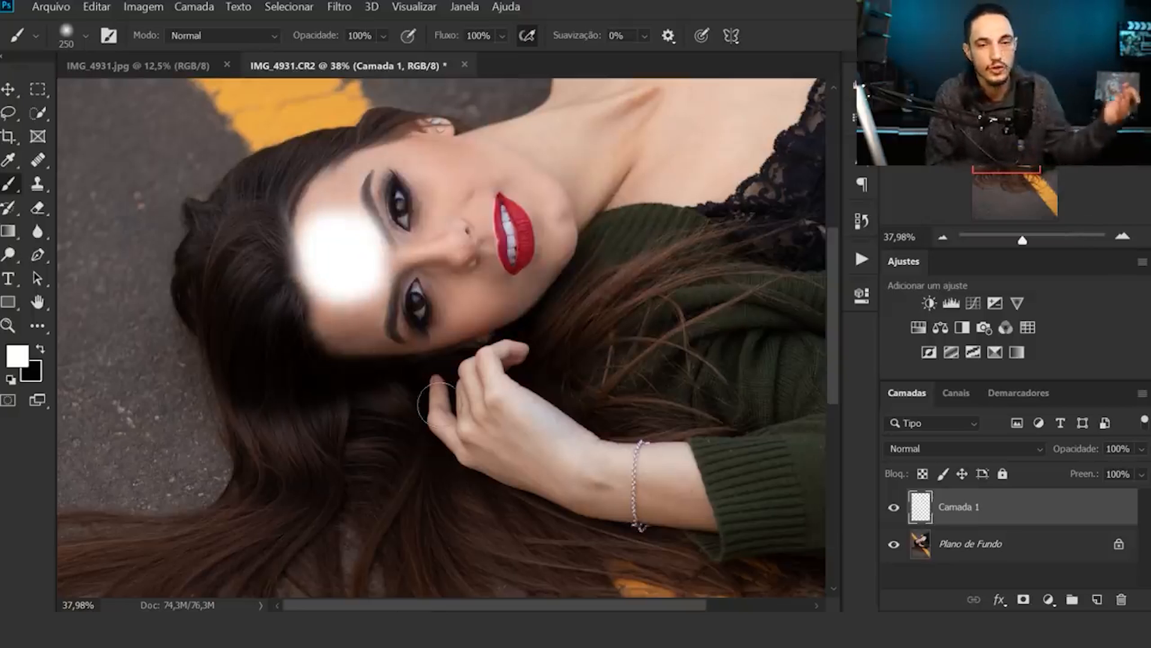
Step: Blend the white forehead spot using Luz Indireta, and delete Camada 1
click(915, 449)
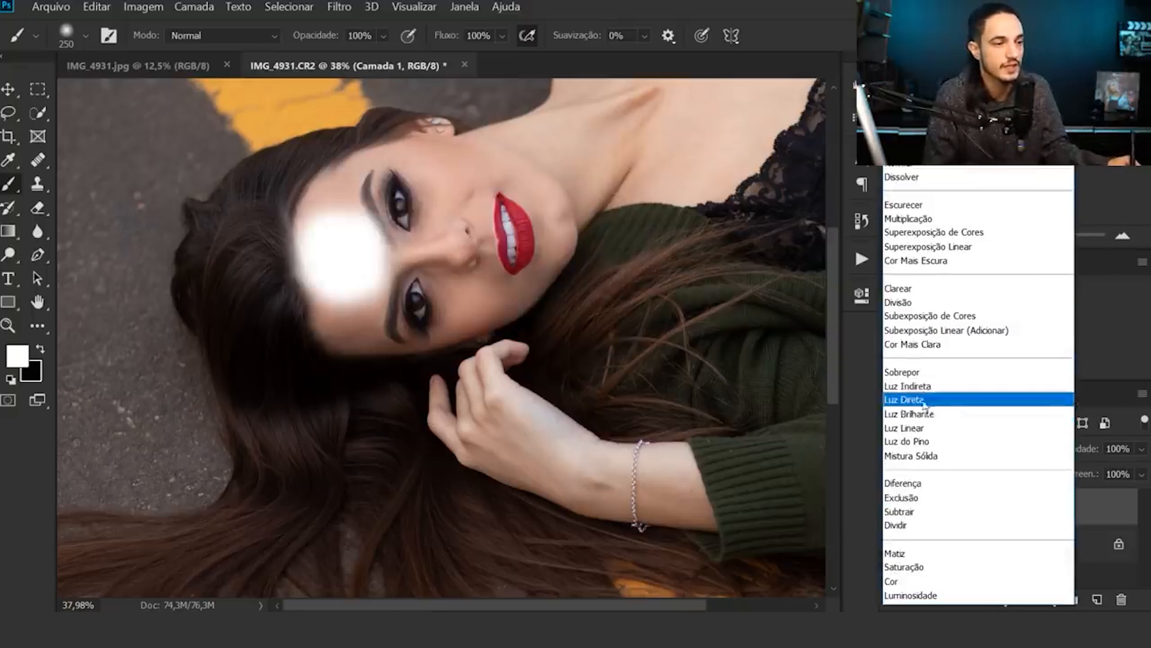
click(912, 386)
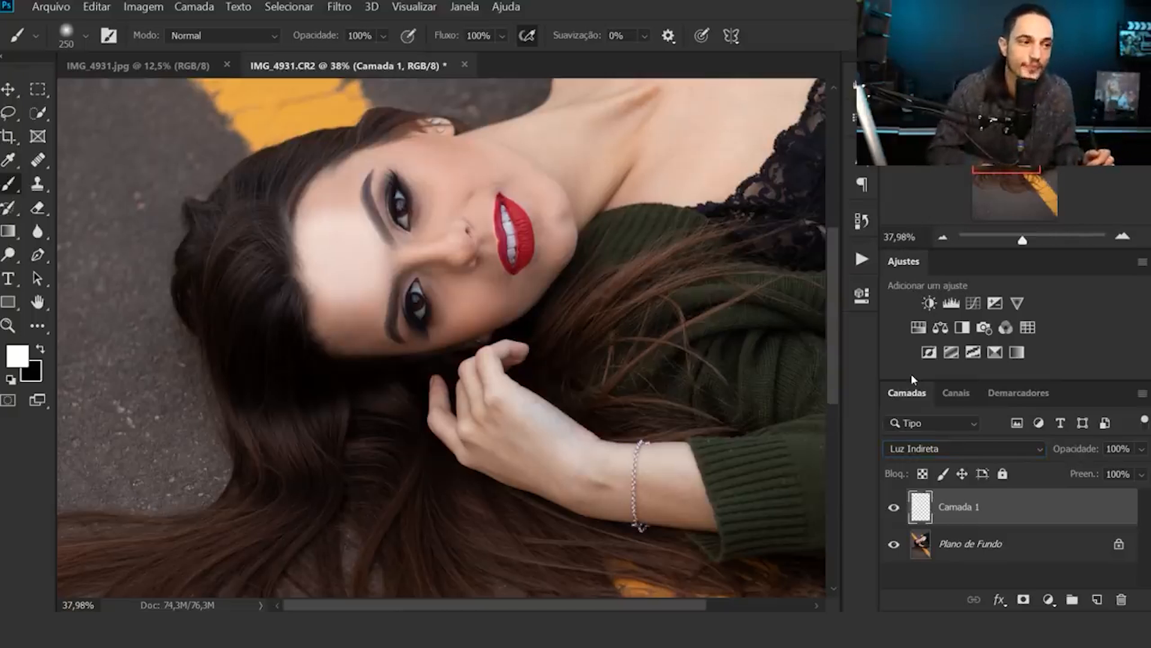
key(Delete)
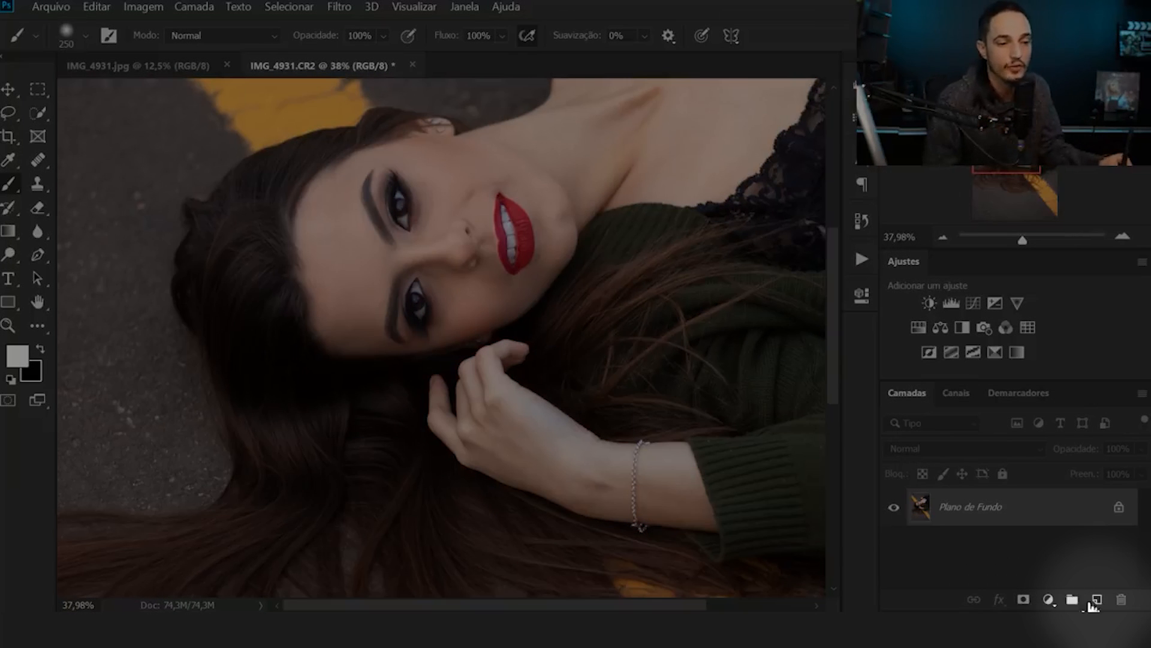
Step: Add a new layer above Plano de Fundo and set its blend mode to Luz Indireta
click(1096, 600)
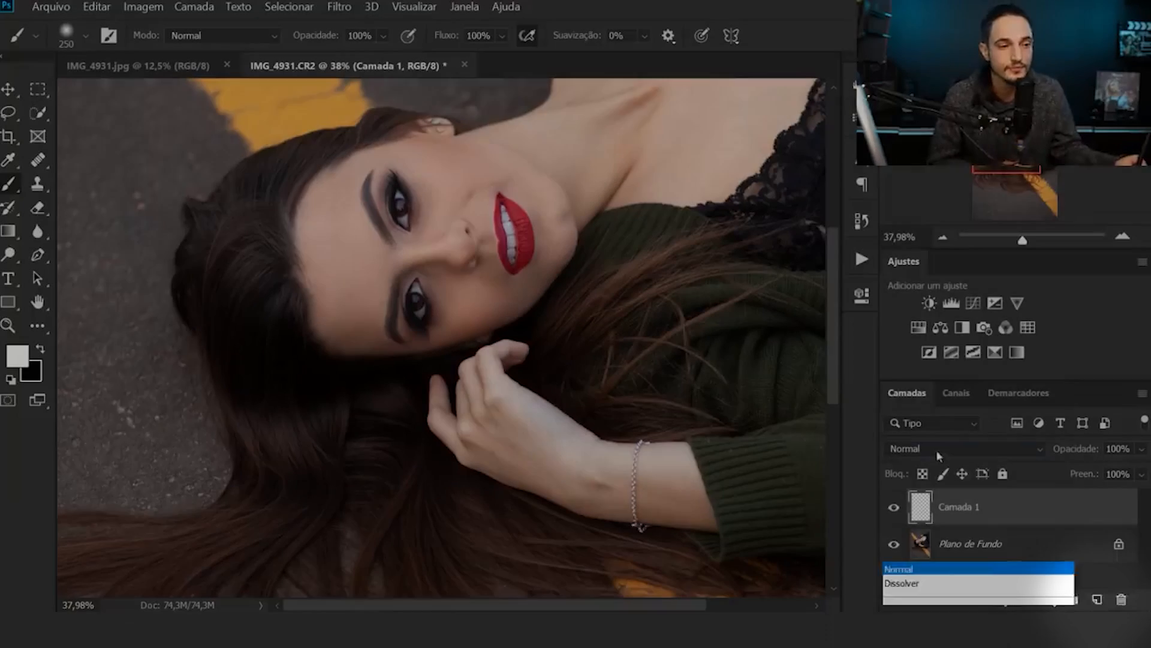
click(935, 448)
click(908, 386)
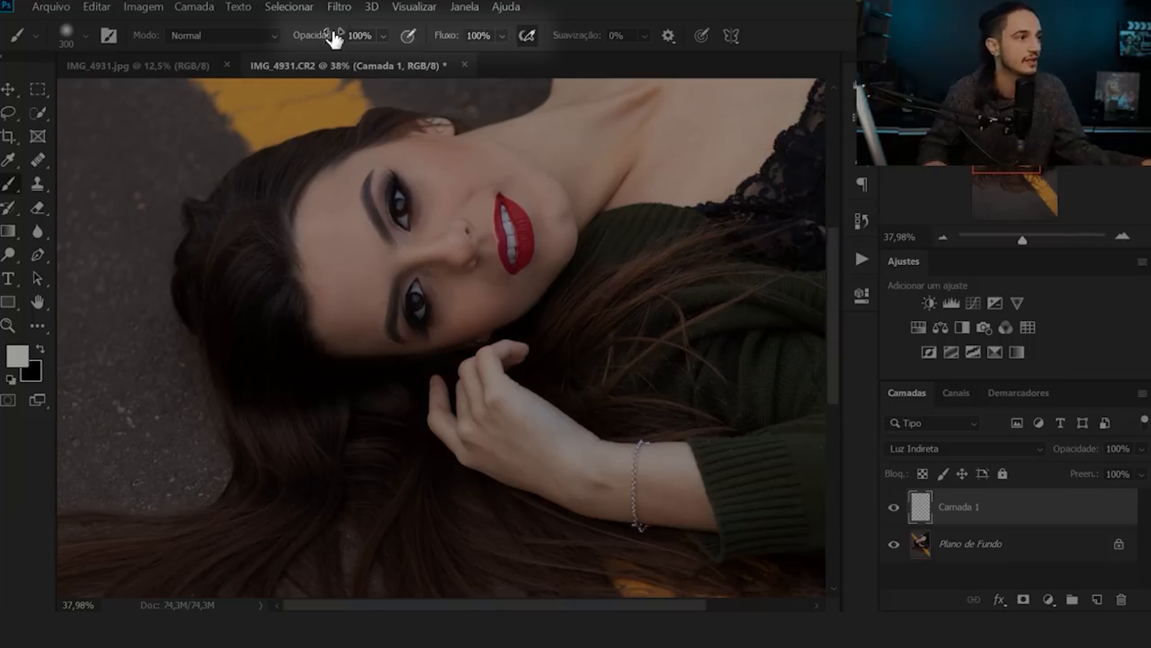
Step: Set the brush flow to 2% and softly lighten the woman's forehead with white on Camada 1
click(446, 36)
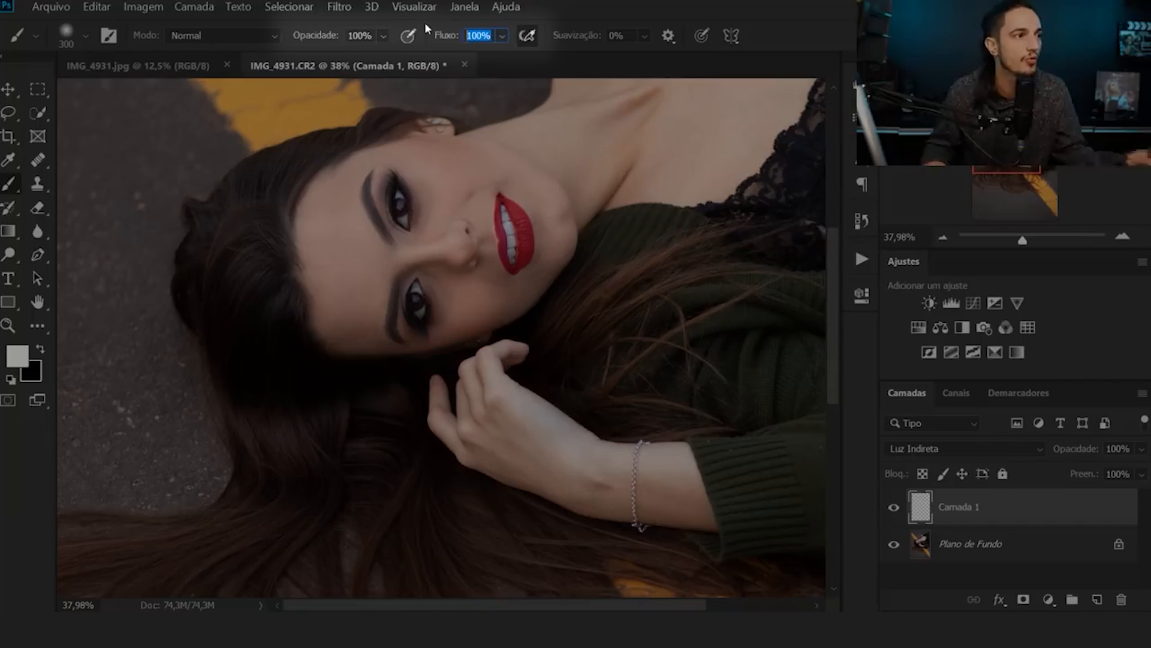
text(2)
key(Return)
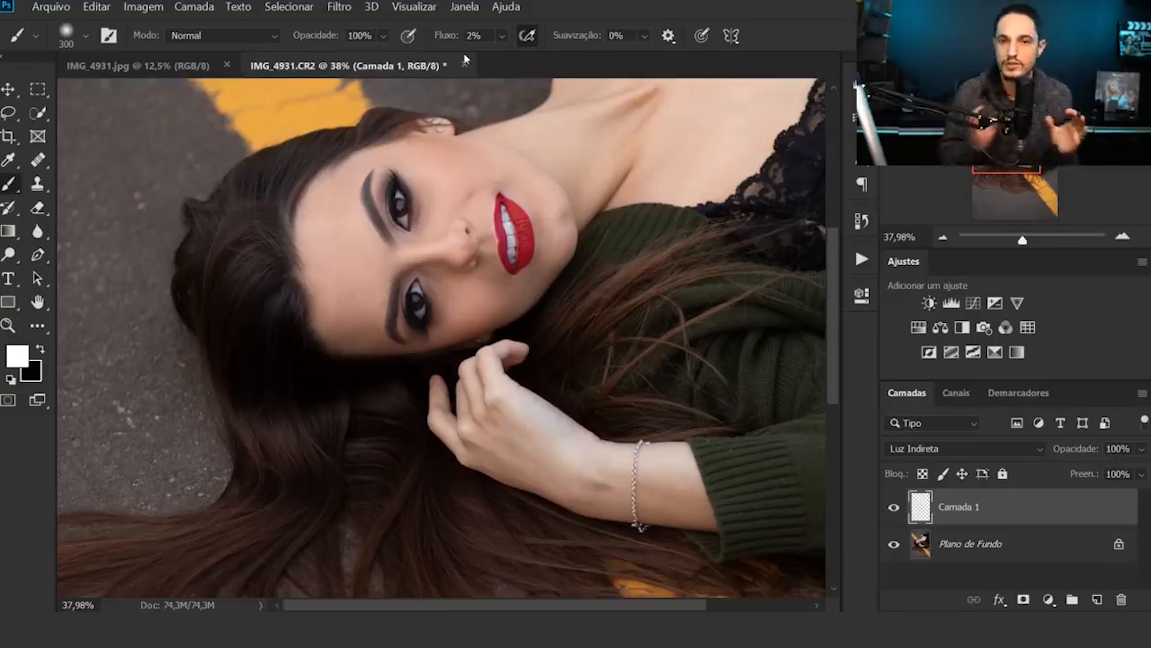
drag(380, 236, 432, 239)
drag(452, 263, 502, 362)
drag(442, 338, 410, 343)
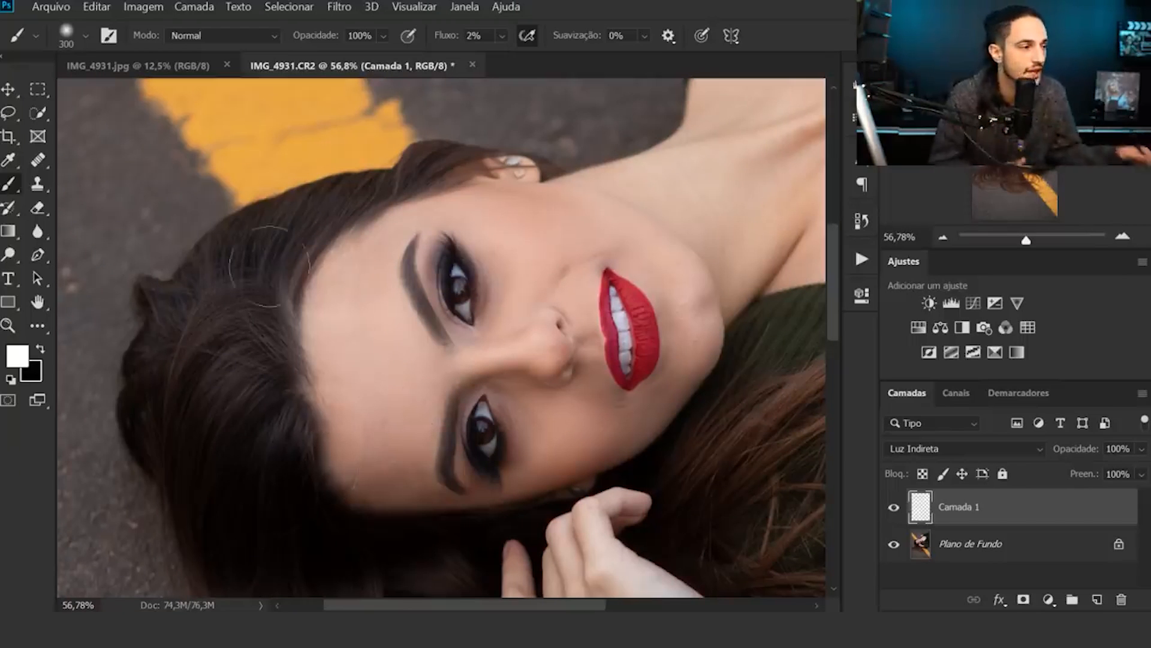
mouse_move(268, 268)
mouse_down()
mouse_move(349, 393)
mouse_move(308, 357)
mouse_move(371, 309)
mouse_move(357, 372)
mouse_move(393, 431)
mouse_up()
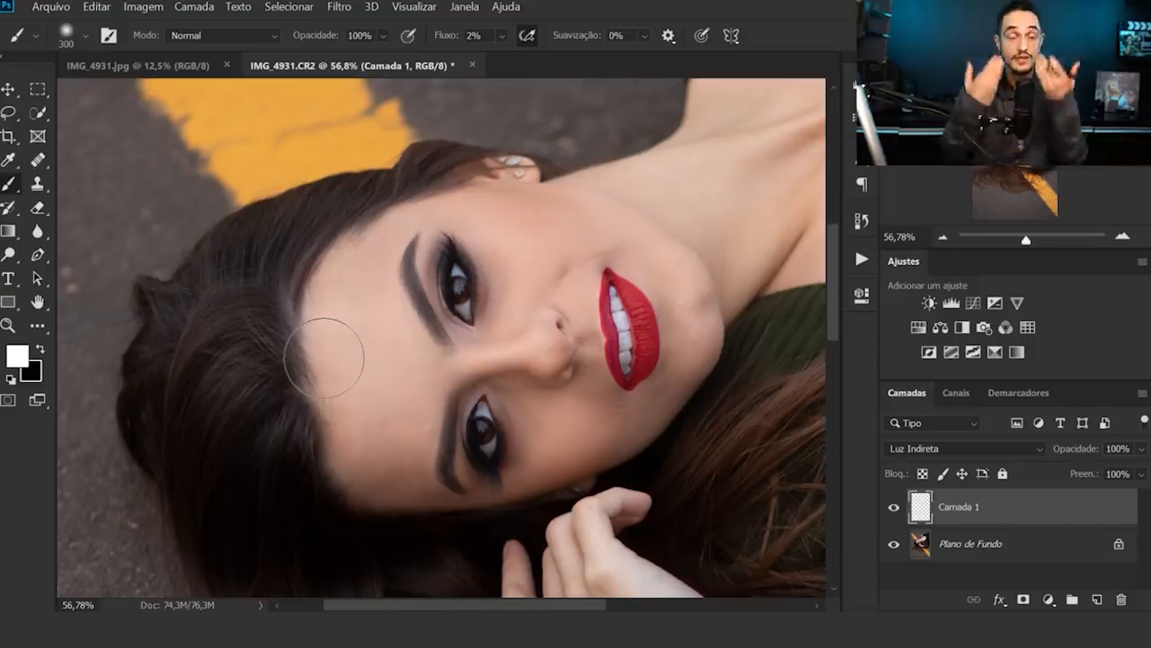
Step: Shrink the brush to about 42 px and lighten the bridge of the nose with white
drag(530, 340, 498, 358)
mouse_move(519, 358)
mouse_down()
mouse_move(495, 365)
mouse_move(530, 344)
mouse_up()
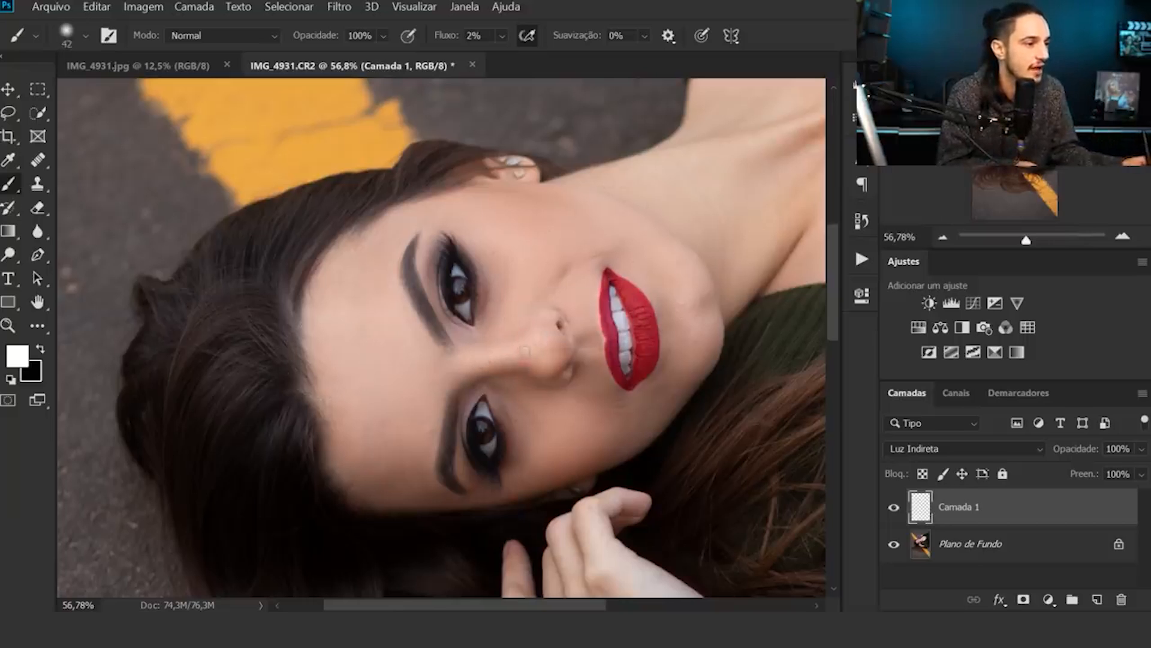
alt+right_click(526, 345)
drag(498, 354, 483, 358)
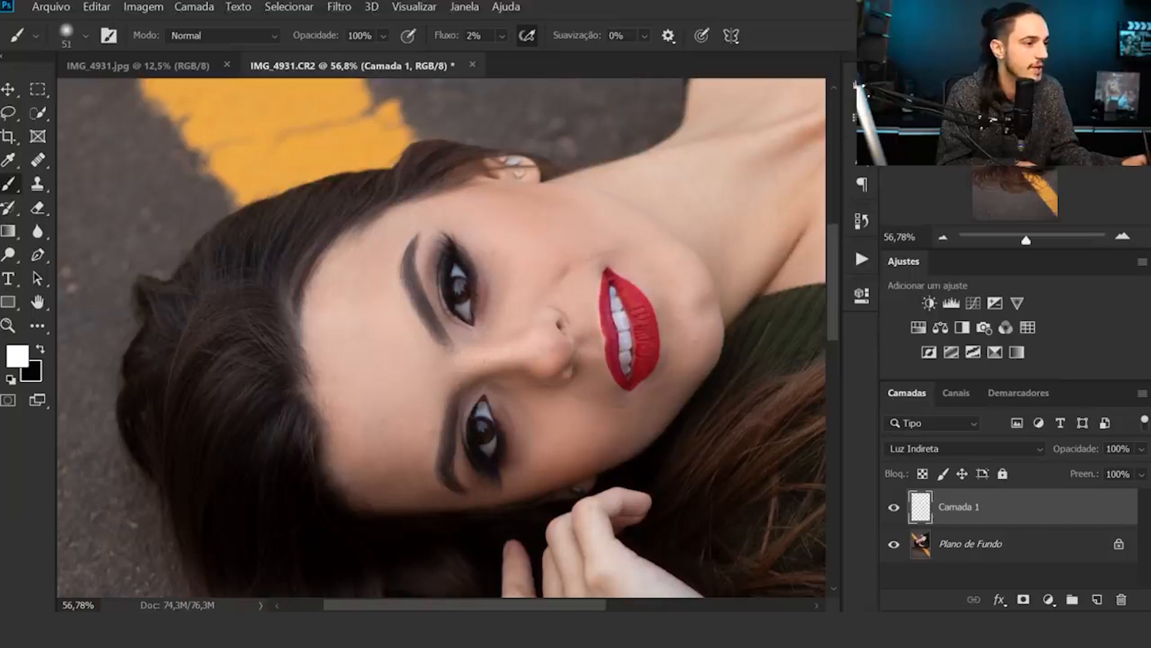
Step: Lighten the under-eye areas and both cheeks with white, enlarging the brush for the broader cheek surfaces
drag(527, 262, 563, 263)
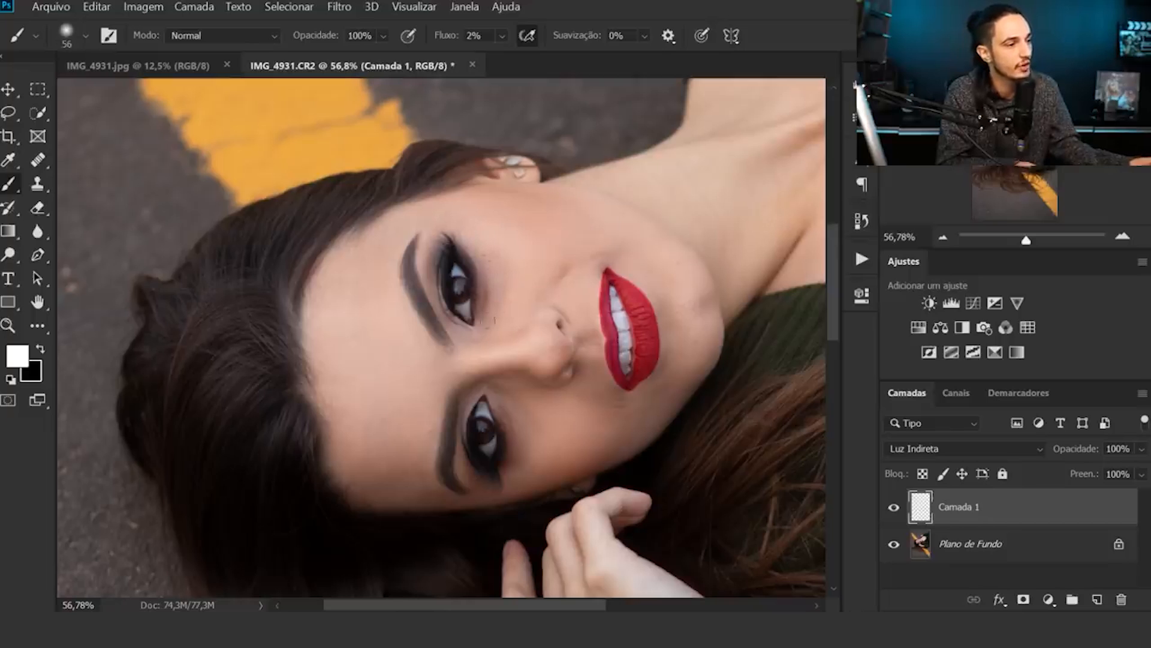
drag(497, 257, 519, 258)
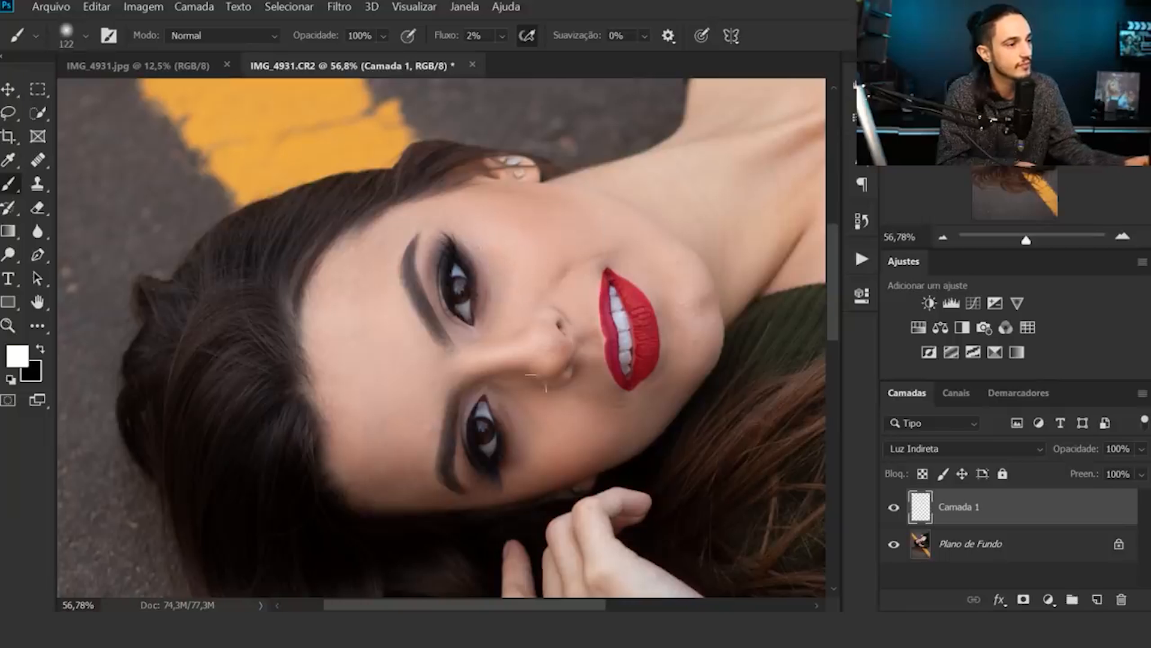
right_click(545, 424)
drag(544, 424, 561, 425)
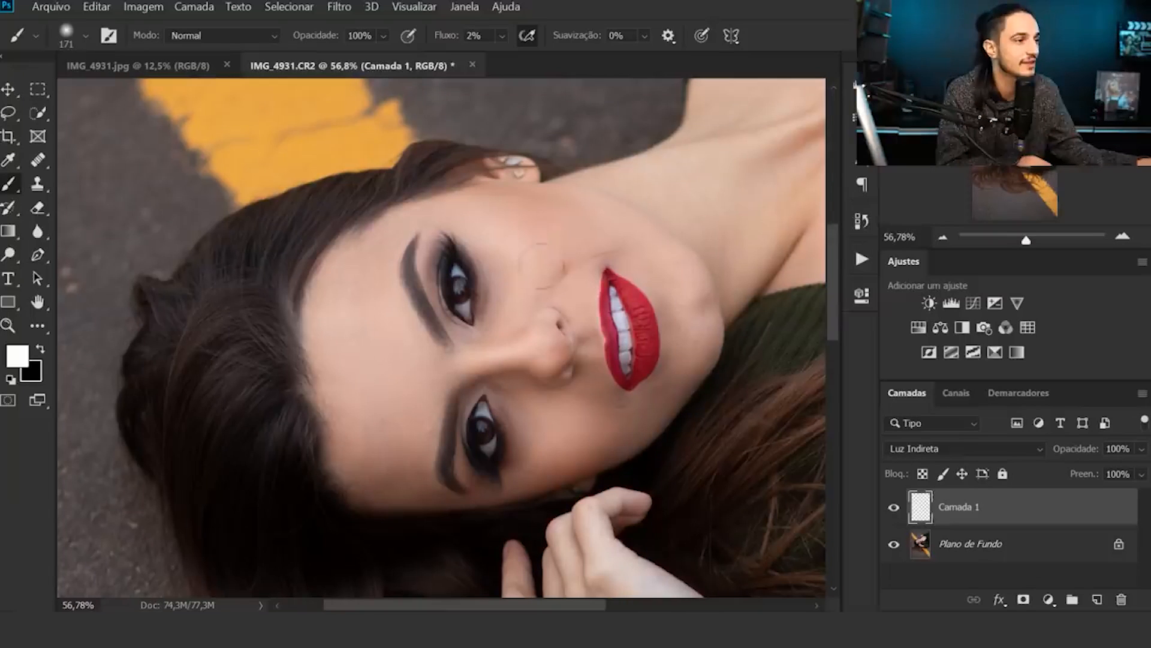
Step: Lighten the chin, the smile line and the skin around the mouth with smaller white brush strokes
drag(665, 284, 646, 284)
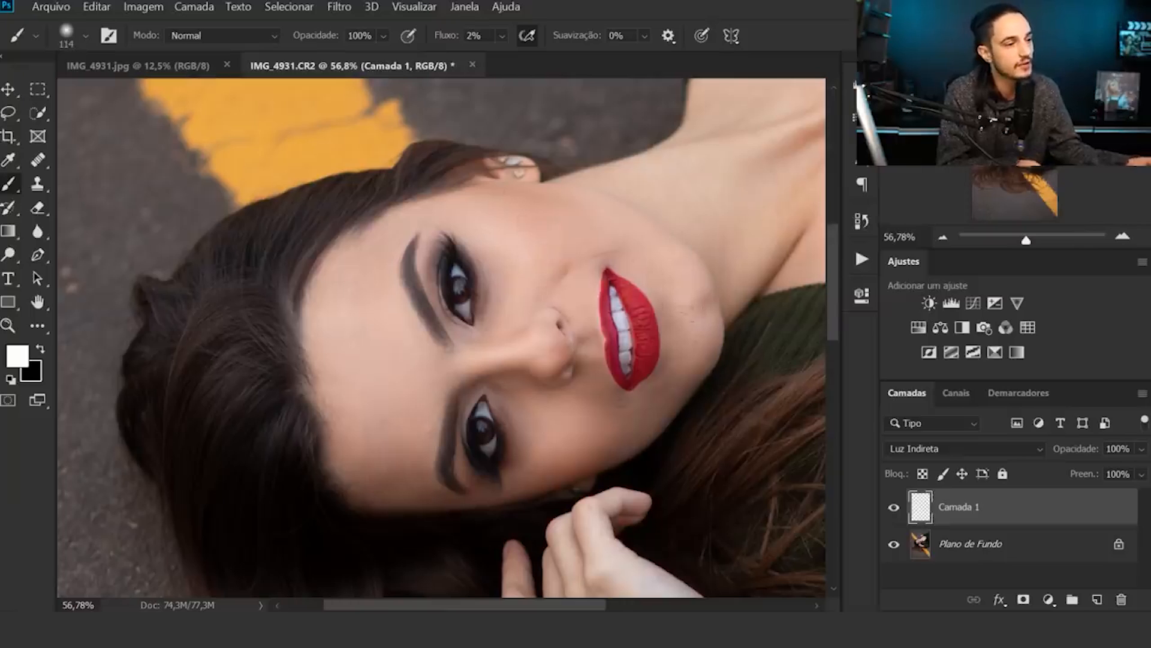
drag(569, 309, 569, 289)
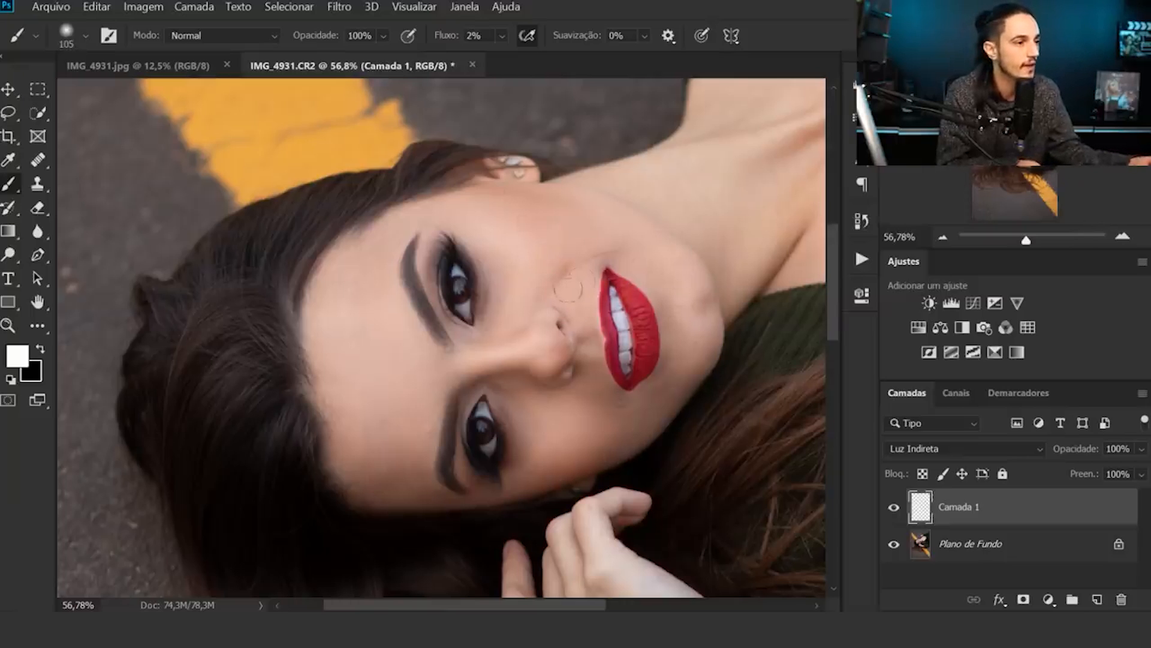
drag(589, 337, 573, 337)
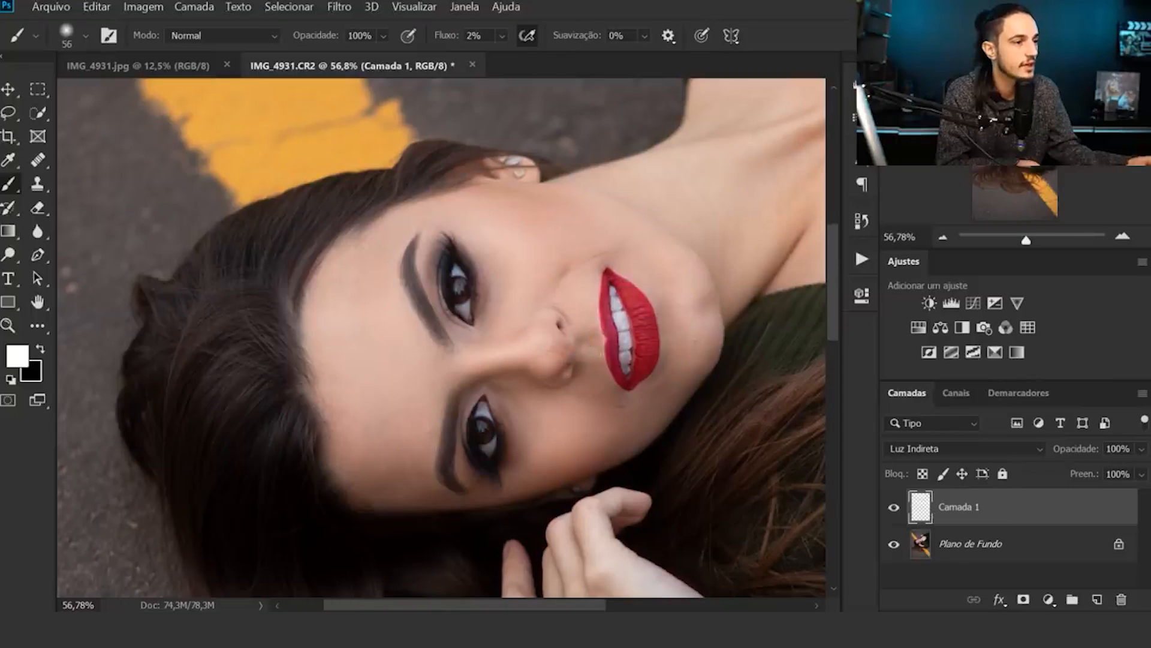
drag(562, 252, 624, 231)
drag(668, 294, 632, 294)
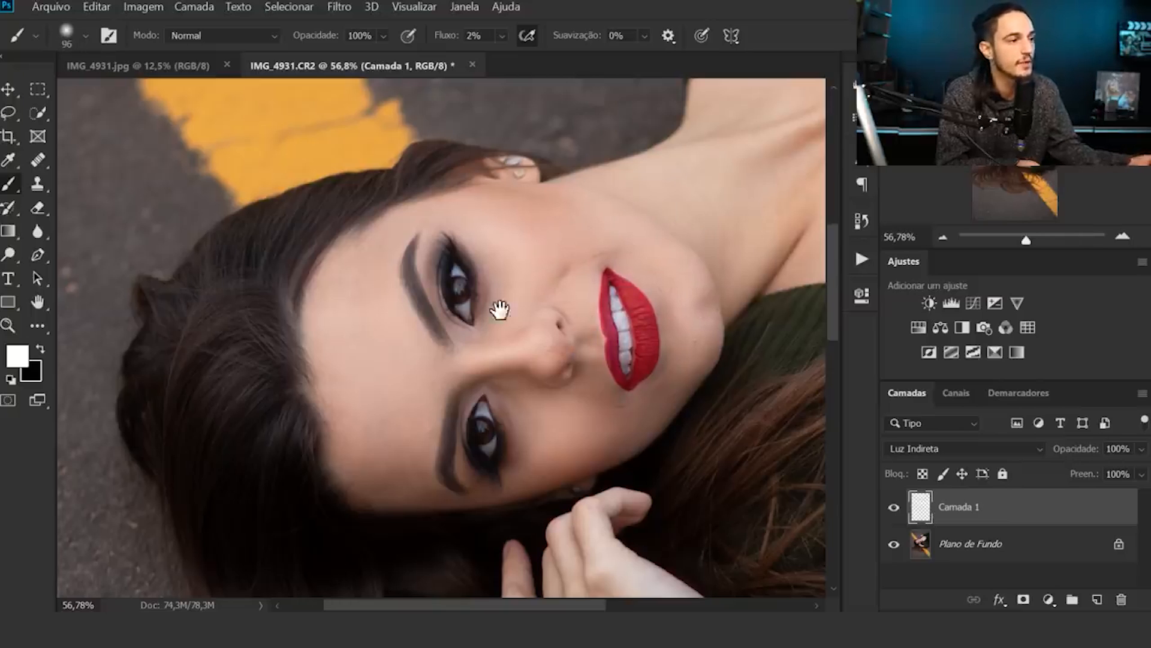
Step: Lighten the neck, collarbone and chest with a soft white brush about 190 px wide
alt+click(514, 315)
drag(413, 441, 473, 443)
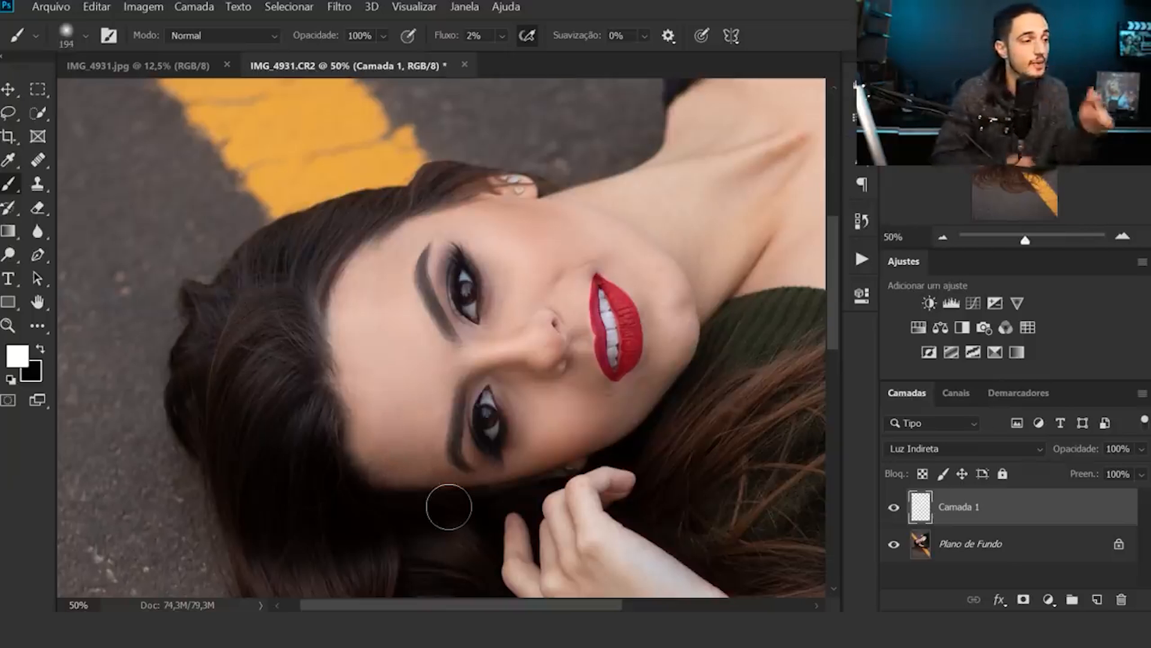
drag(559, 362, 531, 367)
mouse_move(486, 242)
mouse_down()
mouse_move(529, 291)
mouse_move(504, 317)
mouse_up()
drag(586, 200, 597, 200)
drag(645, 172, 629, 172)
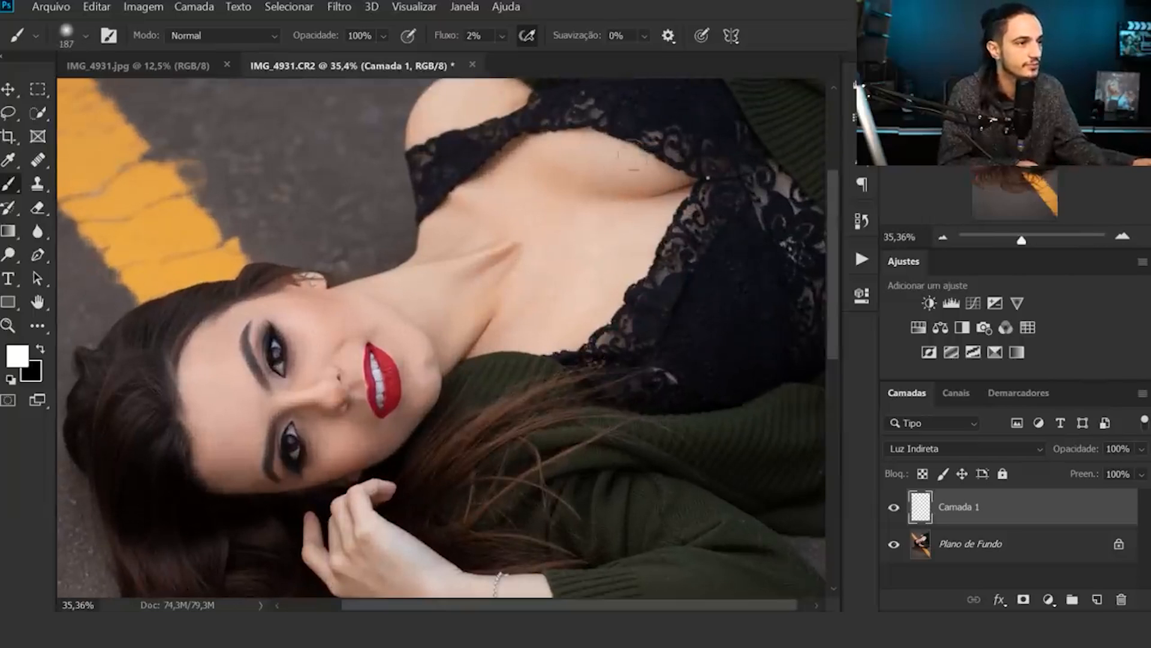
mouse_move(456, 279)
mouse_down()
mouse_move(444, 278)
mouse_move(510, 308)
mouse_up()
Step: Switch the brush color to black and darken the edges of the forehead along the hairline
key(x)
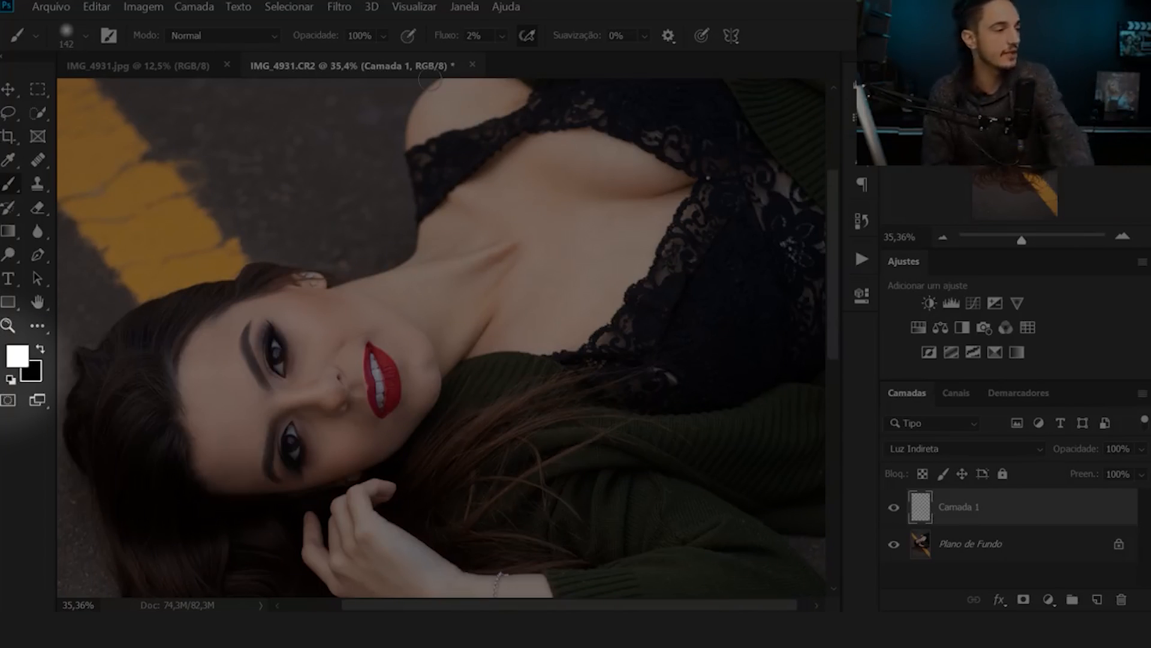
scroll(289, 458, up, 3)
drag(318, 450, 486, 410)
key(x)
right_click(420, 234)
mouse_move(447, 232)
mouse_down()
mouse_move(461, 227)
mouse_move(439, 200)
mouse_move(452, 199)
mouse_up()
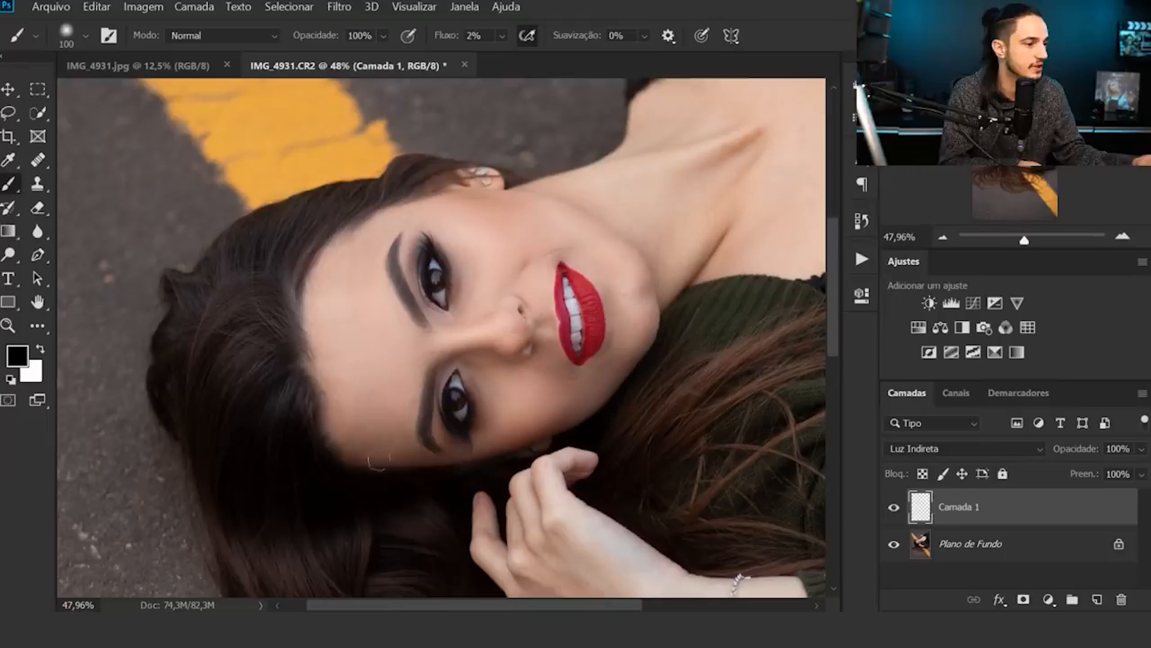
drag(319, 363, 344, 363)
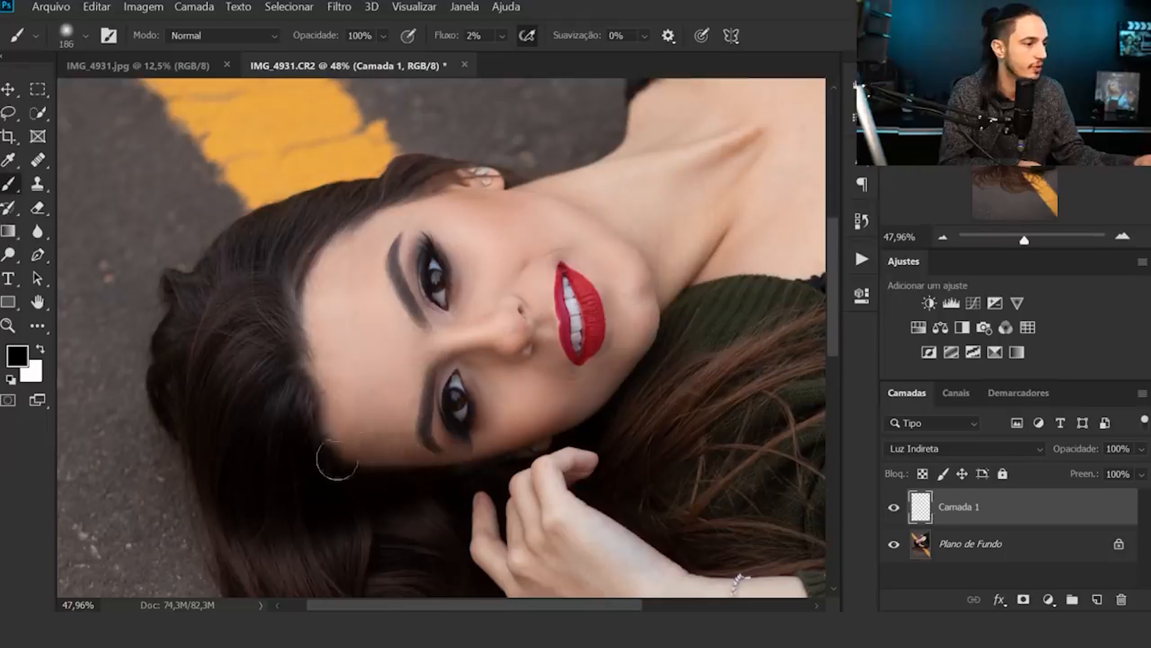
Step: Darken the eyebrow and the side of the nose with a small black brush
scroll(420, 301, up, 5)
drag(403, 311, 371, 311)
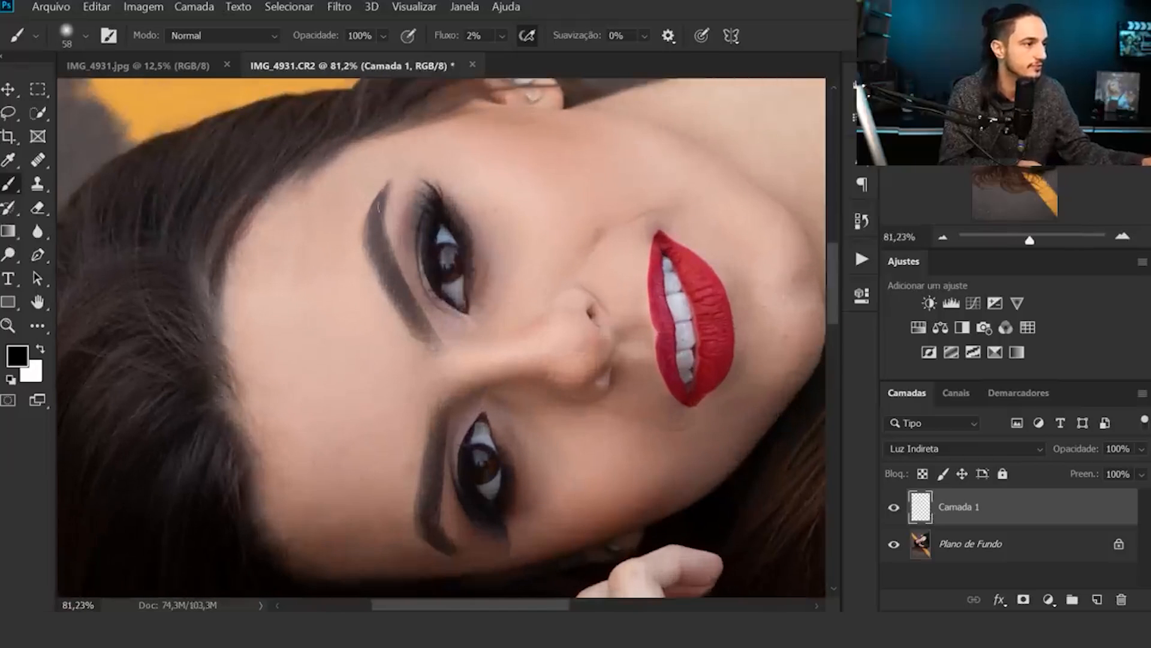
drag(523, 393, 536, 393)
drag(408, 235, 444, 214)
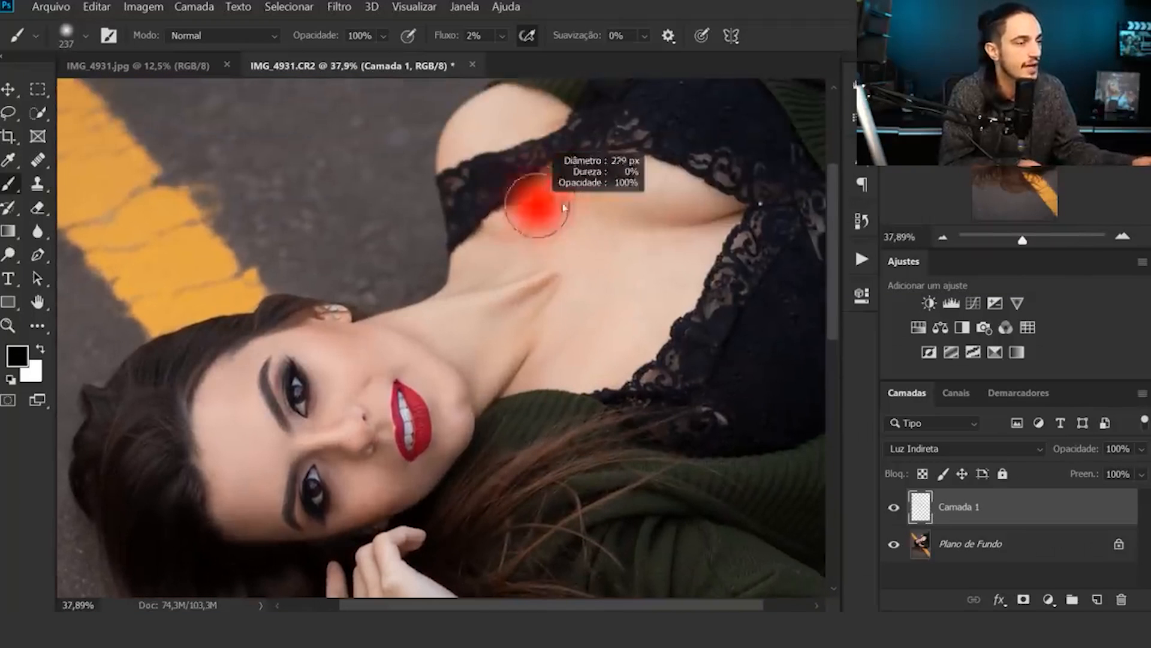
Step: Darken the contours of the chest, neck and shoulder with a larger soft black brush
drag(564, 207, 601, 210)
drag(693, 205, 673, 178)
alt+click(662, 321)
mouse_move(739, 288)
mouse_down()
mouse_move(621, 311)
mouse_move(632, 352)
mouse_up()
key(d)
drag(690, 316, 715, 317)
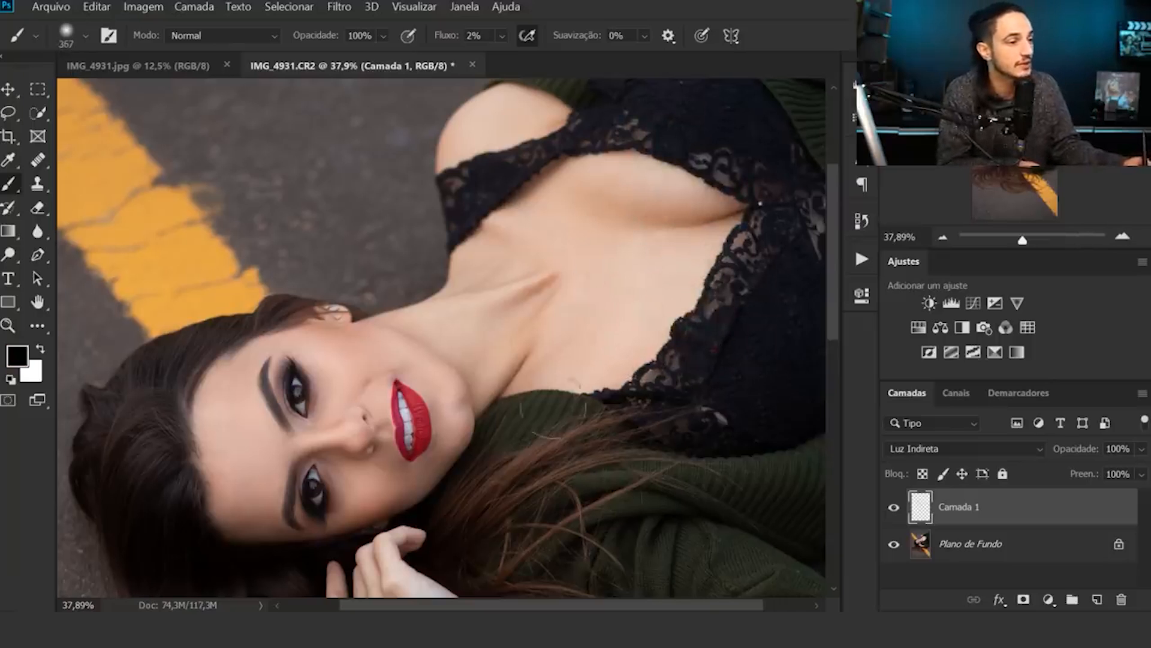
drag(550, 372, 518, 371)
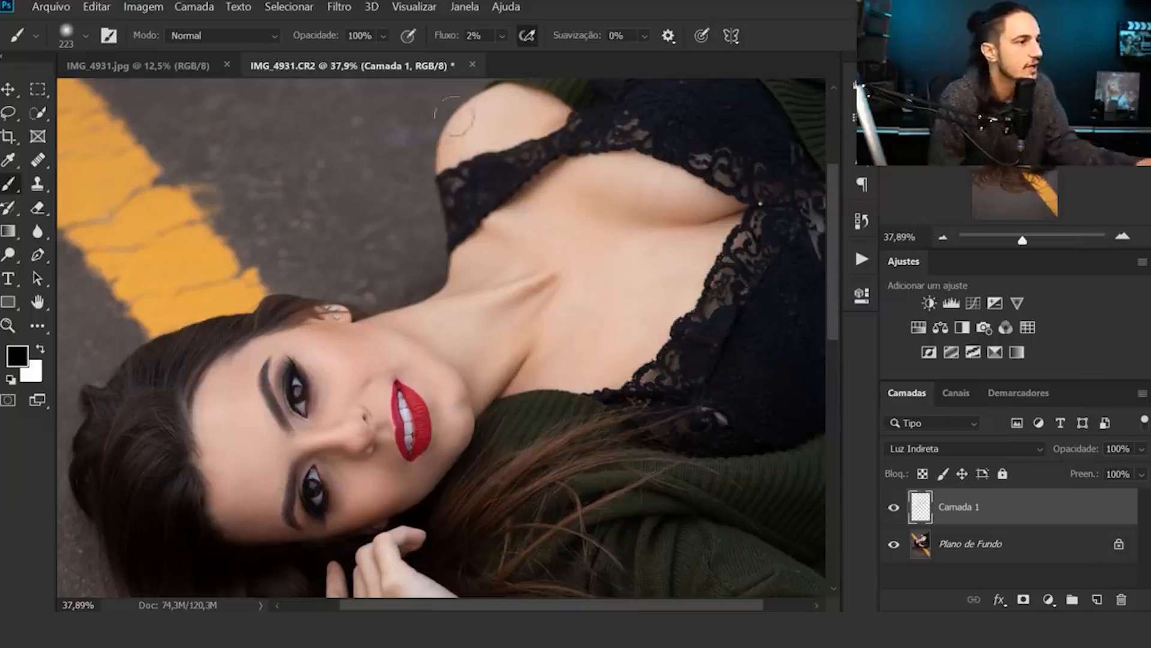
drag(536, 82, 561, 82)
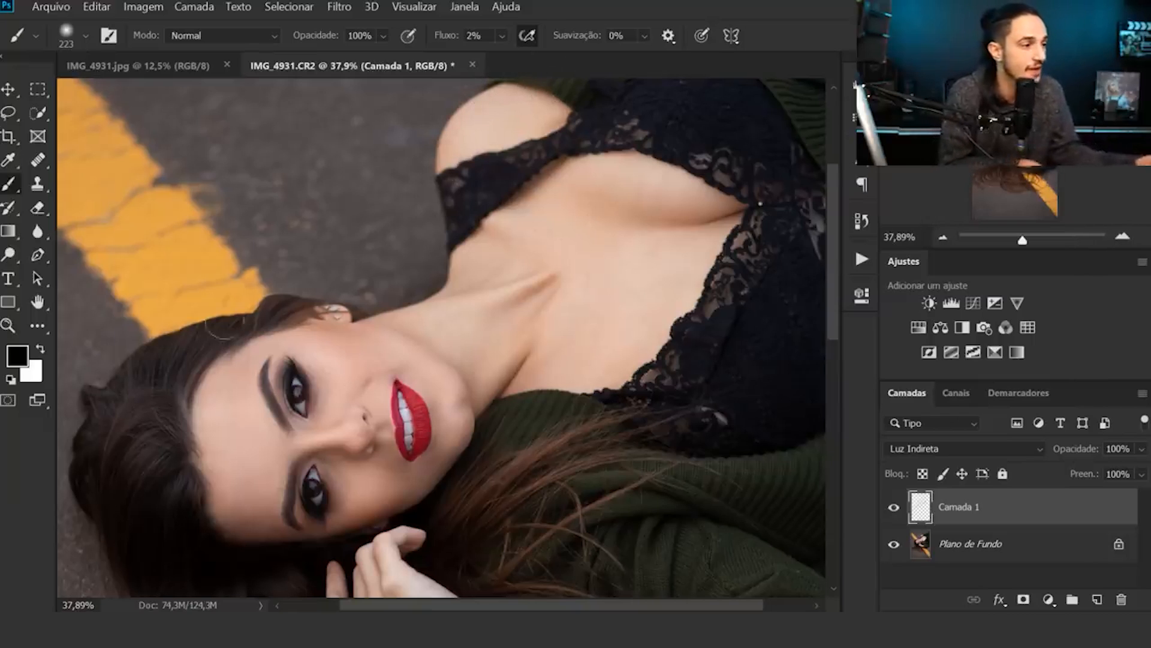
Step: Switch the brush color to white and brush over the hair beside the forehead at a size of about 429 px
mouse_move(299, 349)
mouse_down()
mouse_move(351, 325)
mouse_move(403, 249)
mouse_up()
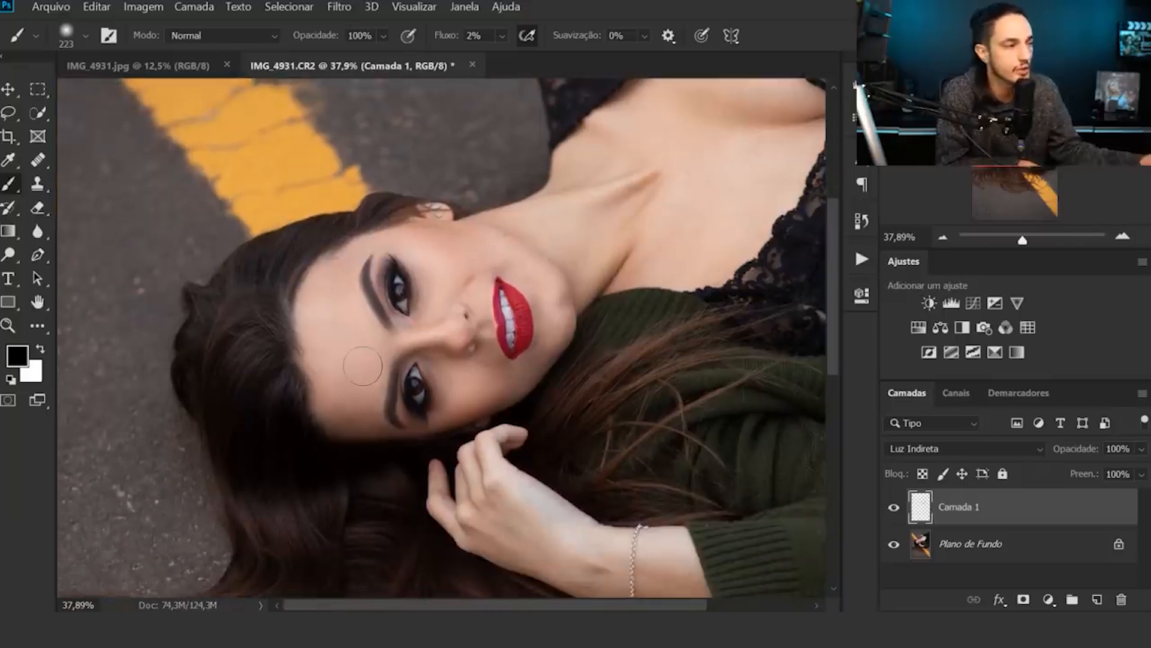
drag(268, 418, 324, 424)
key(x)
drag(511, 326, 572, 326)
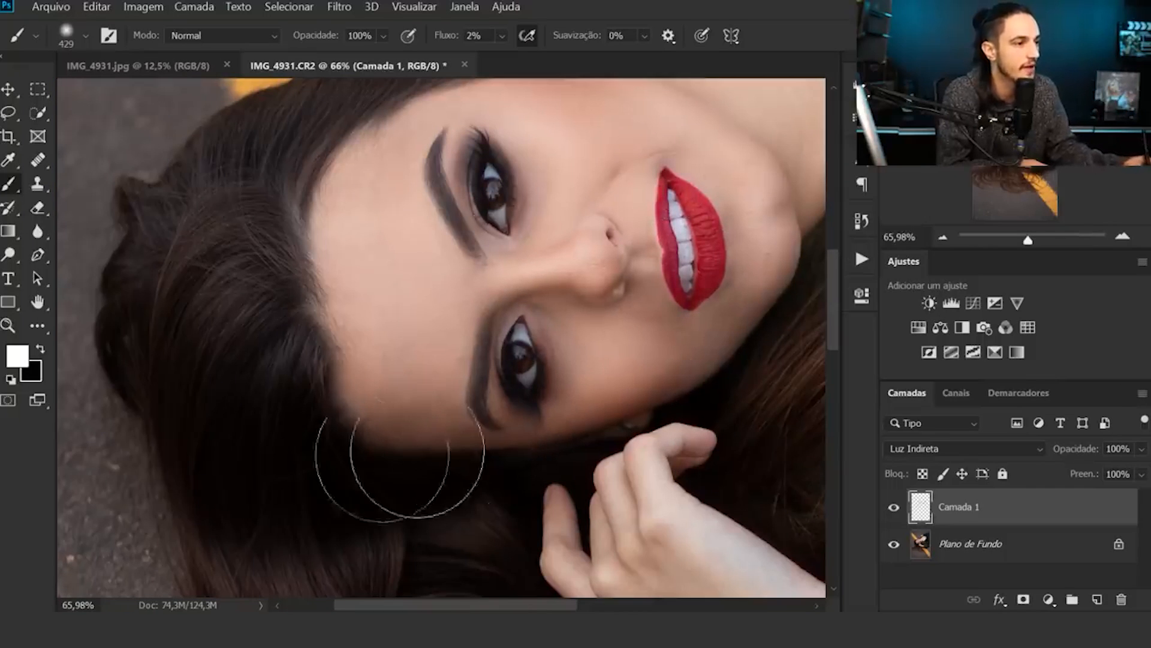
key(ctrl+0)
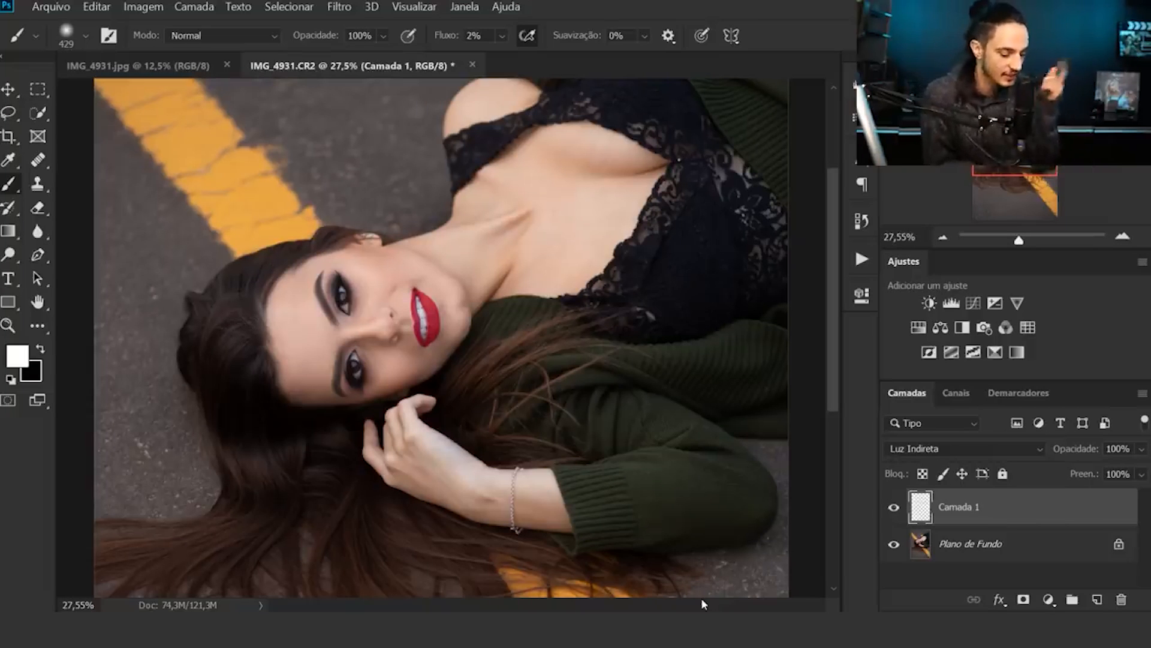
Step: Rotate the canvas view to about 102° to stand the portrait upright, and turn it further to 176°
key(r)
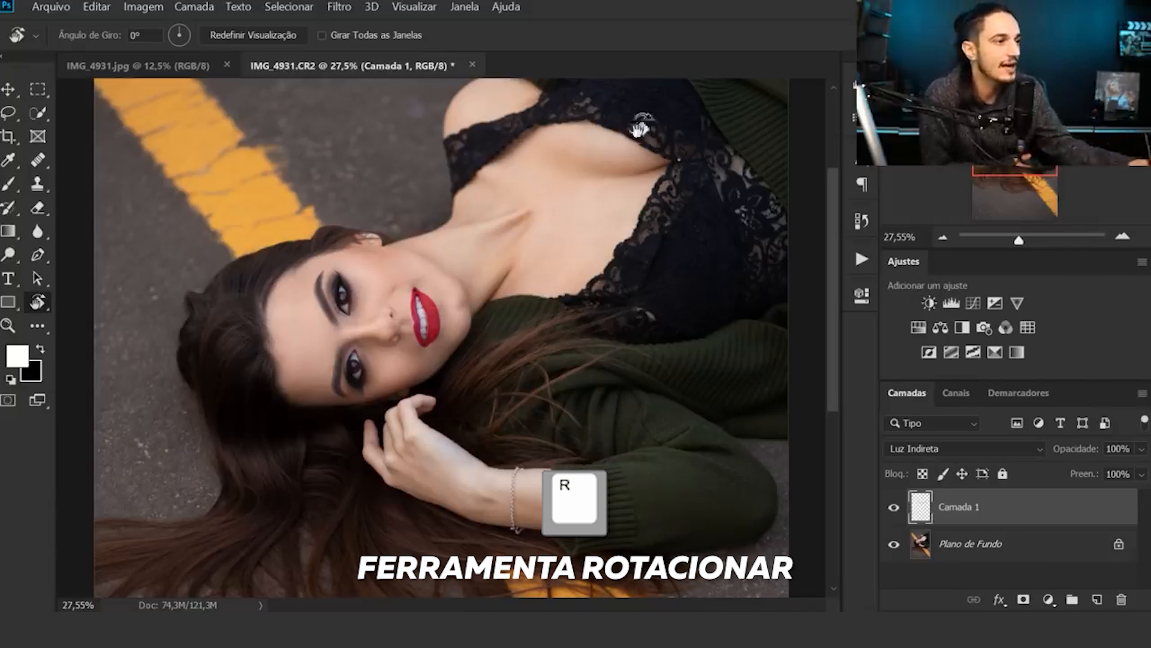
drag(697, 128, 519, 498)
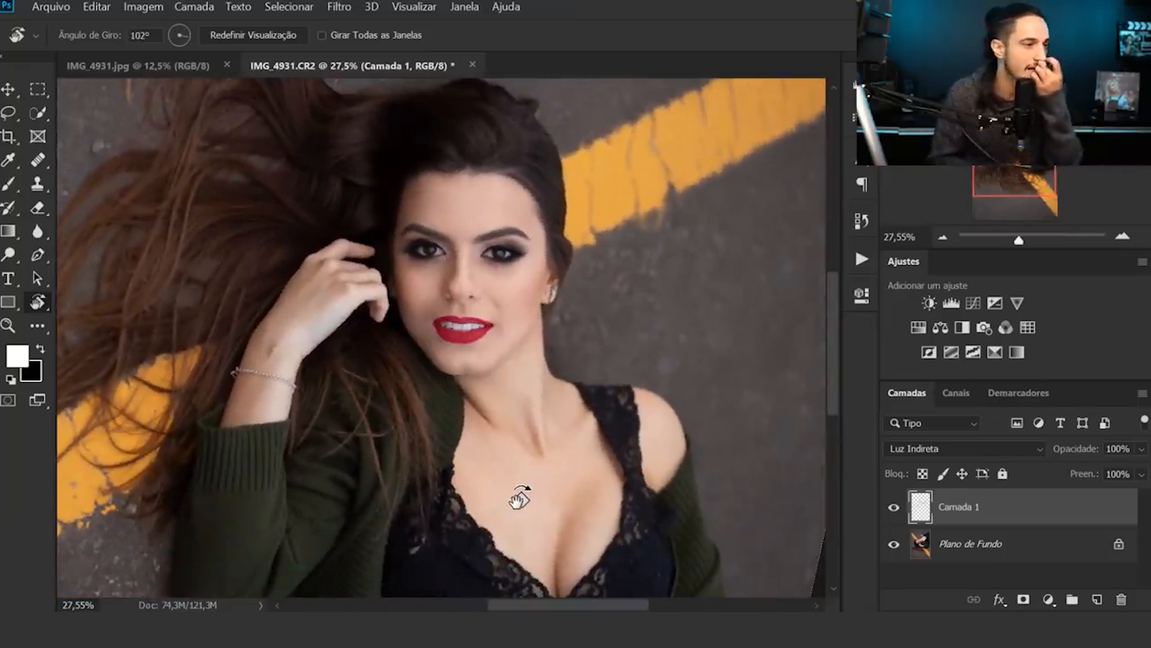
drag(206, 353, 563, 550)
drag(577, 484, 502, 494)
drag(545, 547, 570, 546)
drag(549, 497, 522, 405)
drag(537, 405, 290, 372)
drag(664, 414, 482, 465)
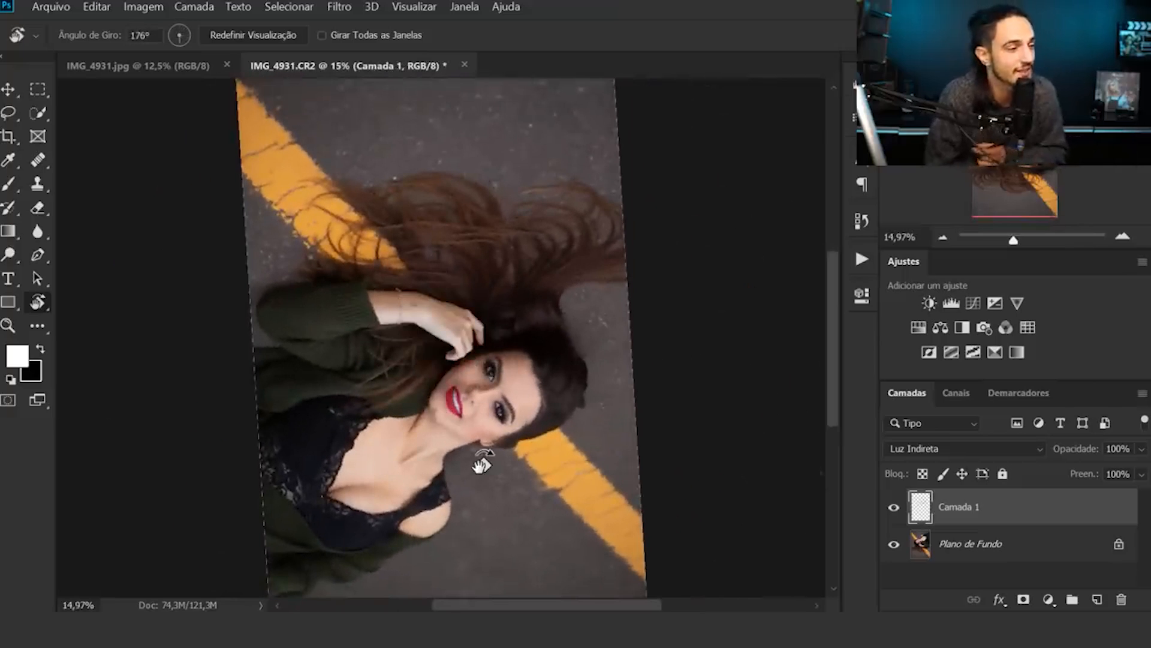
Step: Examine the portrait up close at canvas rotations of about 72° and 30°, and reset the view angle to 0°
drag(393, 468, 450, 414)
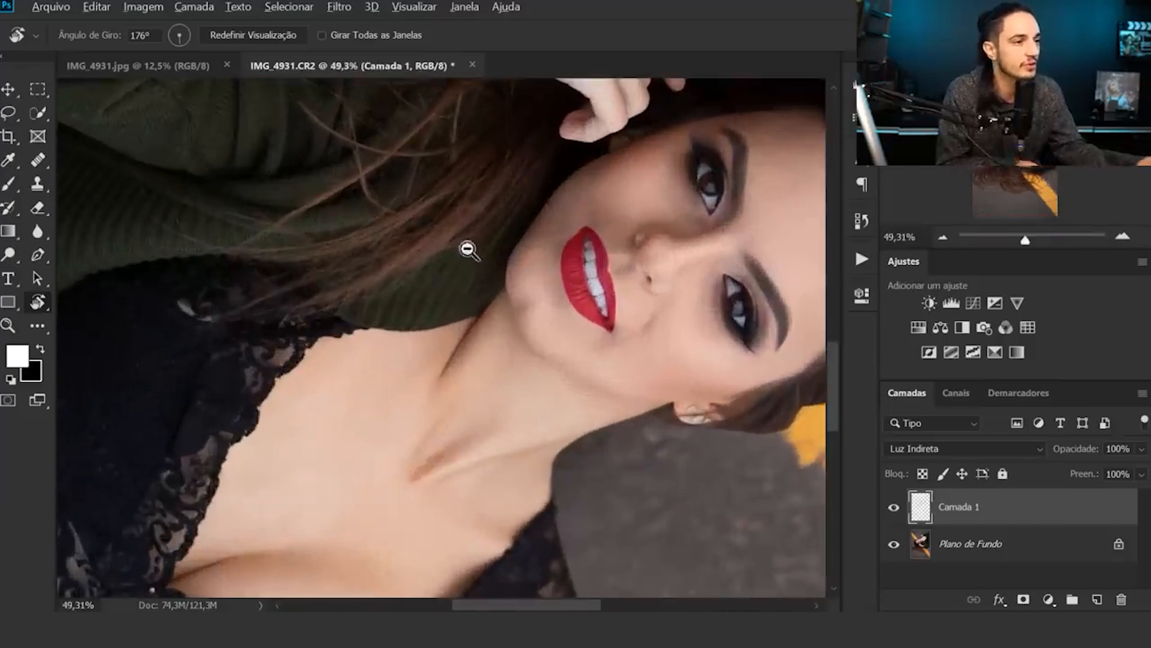
drag(465, 249, 425, 262)
drag(288, 228, 405, 532)
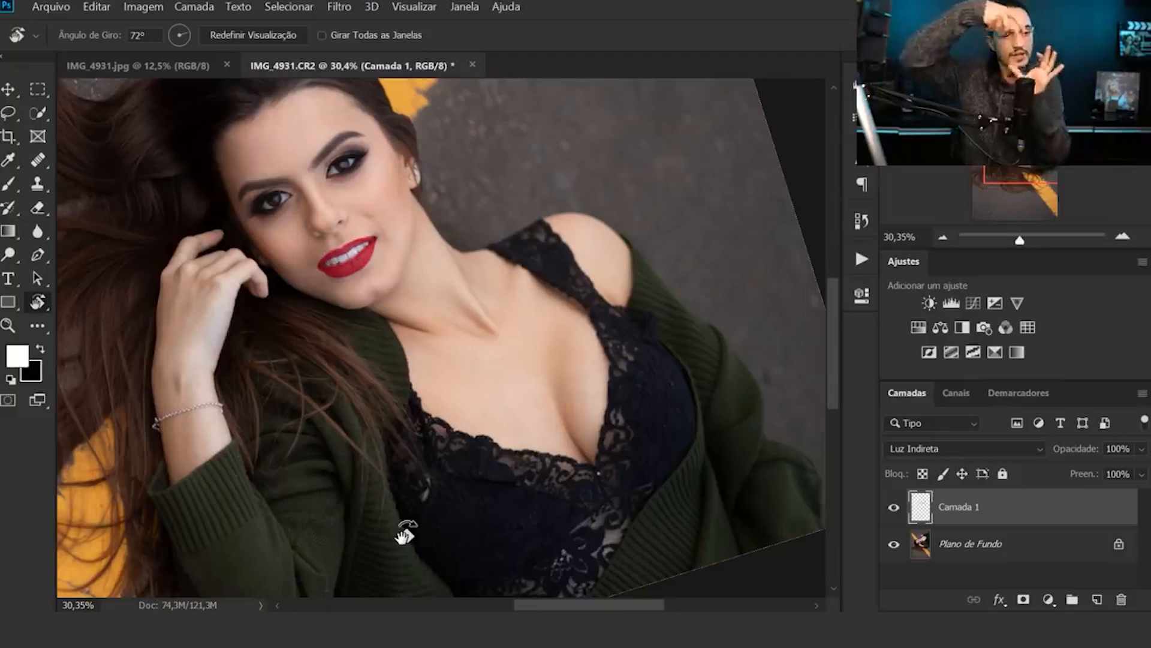
drag(233, 307, 269, 172)
drag(620, 252, 660, 402)
drag(237, 171, 239, 381)
drag(555, 234, 573, 290)
drag(411, 161, 381, 175)
drag(658, 283, 565, 304)
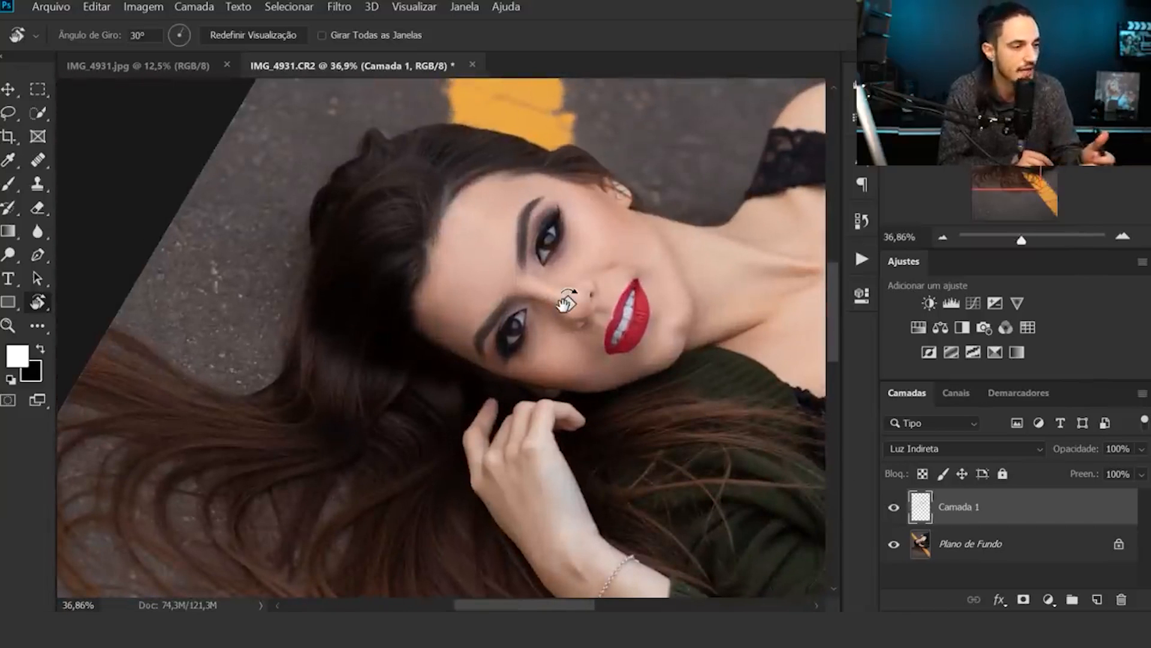
key(Escape)
drag(533, 353, 429, 301)
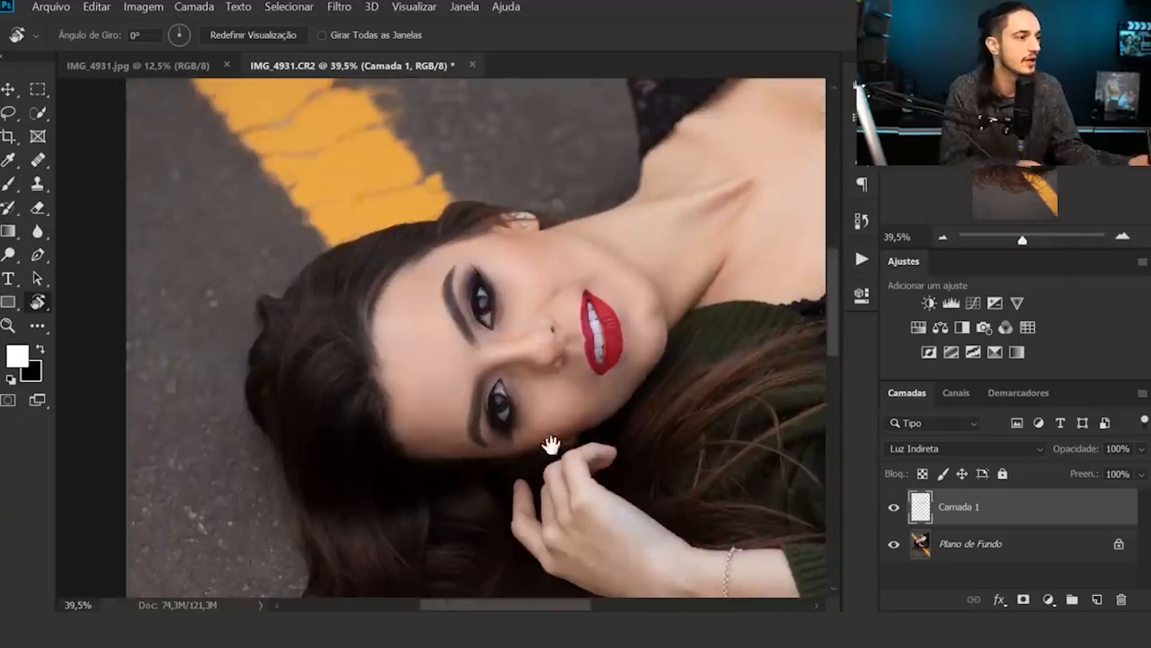
Step: Review the whole portrait and rotate the canvas view to 97° to stand the face upright
drag(547, 445, 526, 423)
alt+click(596, 417)
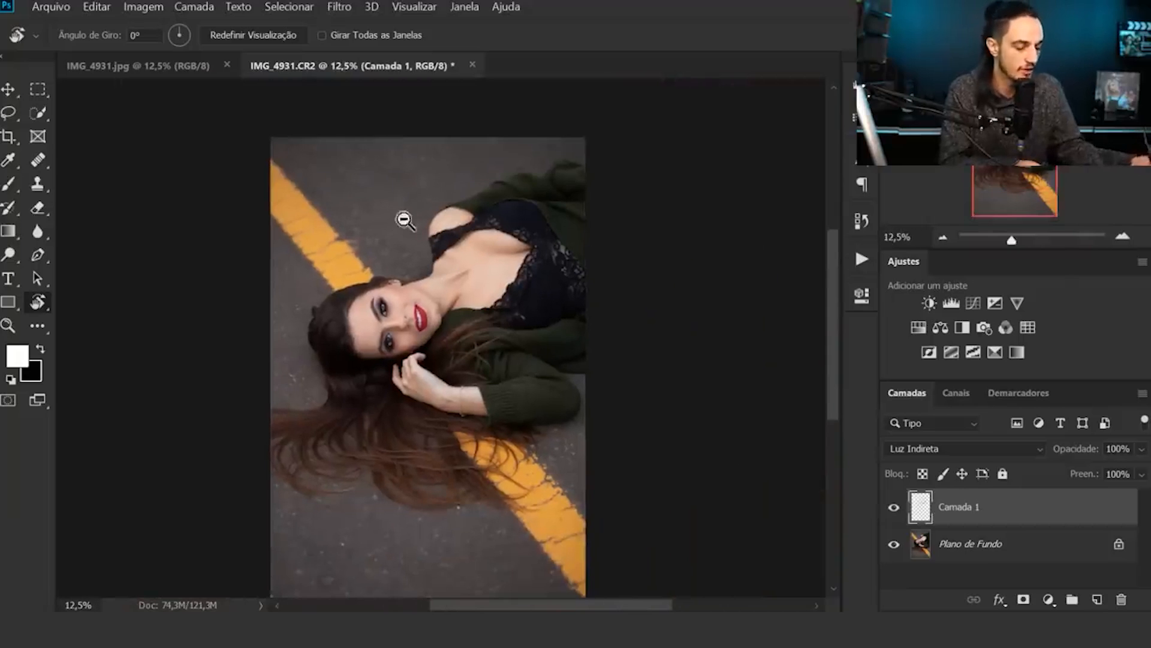
drag(511, 355, 544, 327)
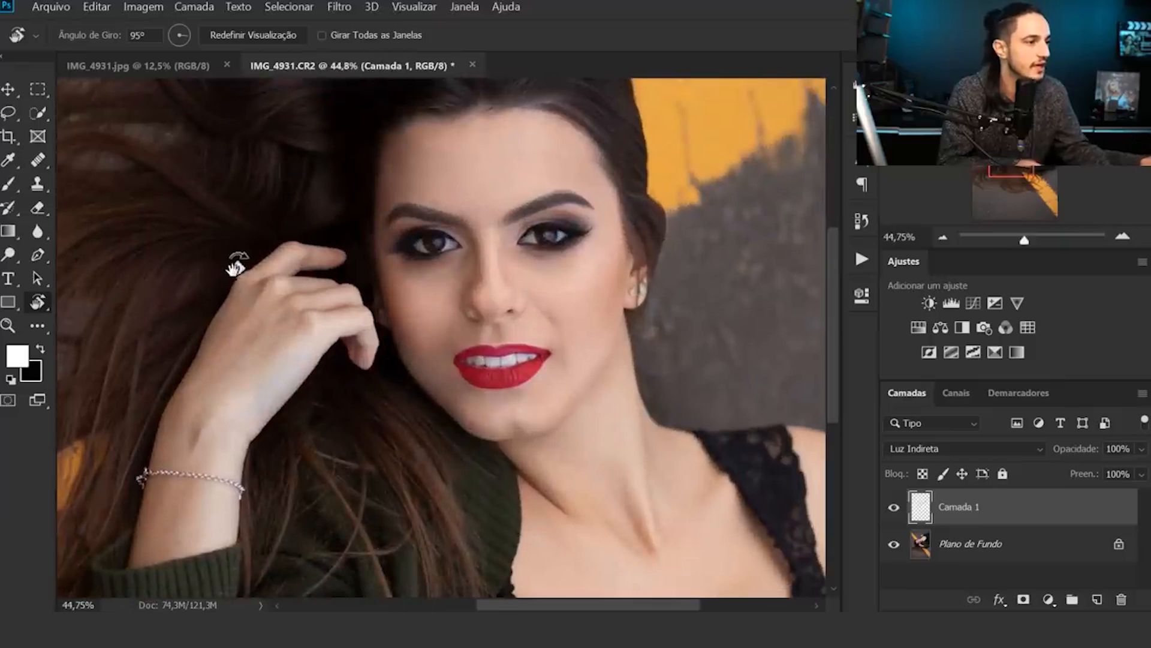
drag(237, 262, 240, 260)
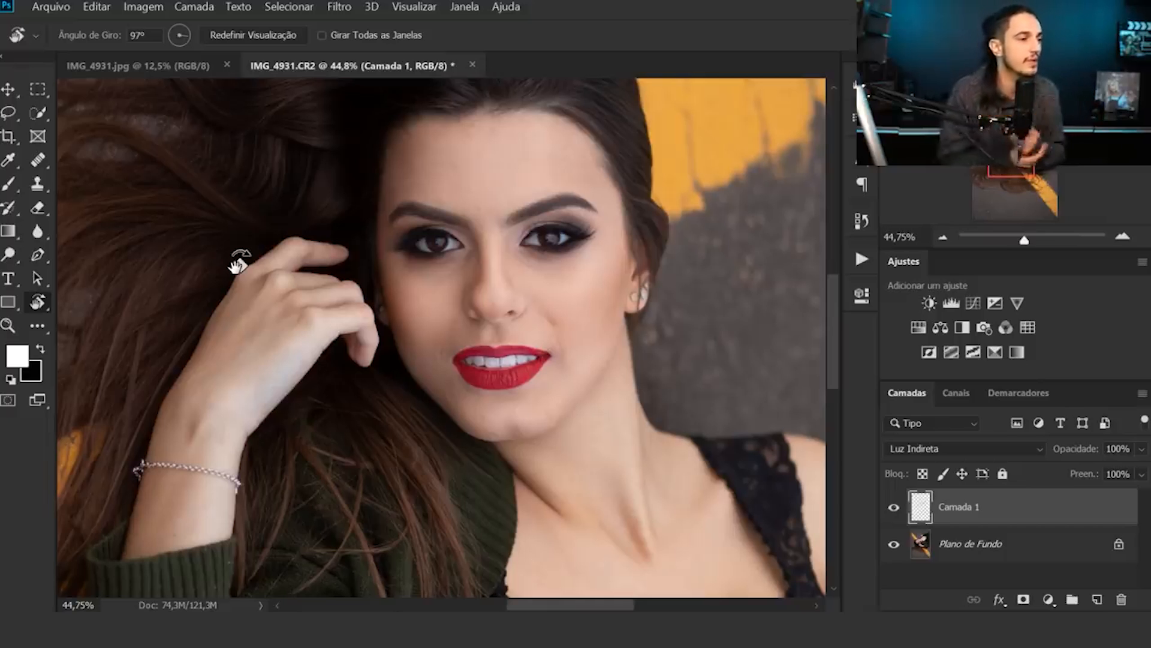
Step: Heal the skin blemishes below the eye and on the chin on Plano de Fundo with the Healing Brush at 18 px
key(j)
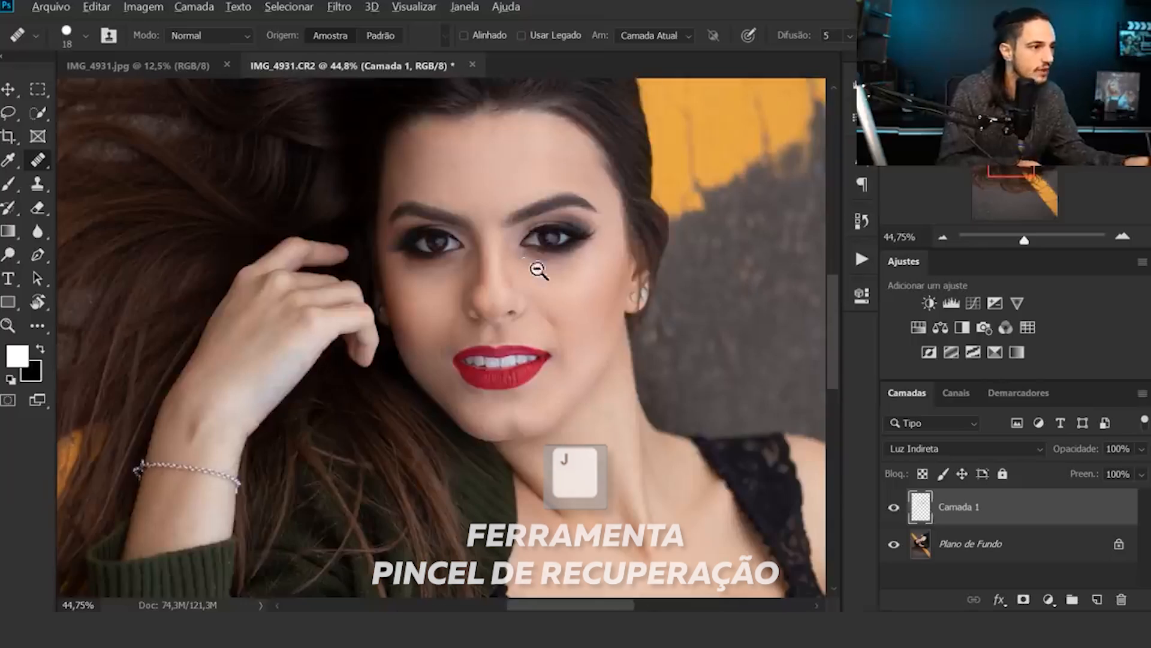
scroll(539, 264, up, 3)
click(953, 543)
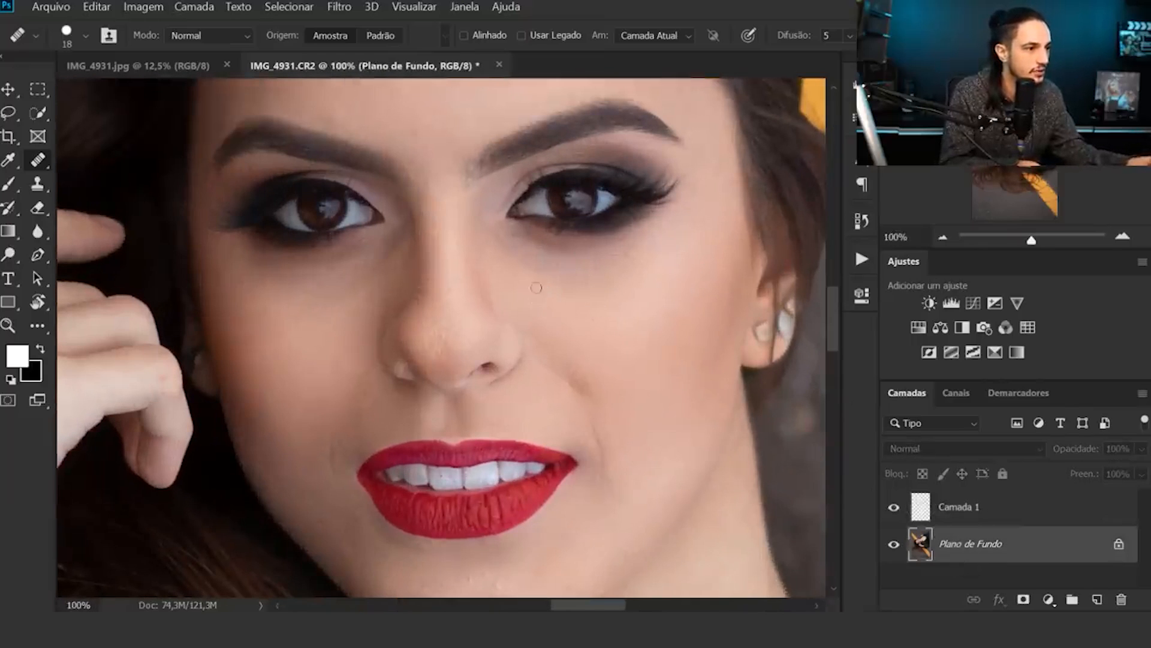
alt+click(512, 253)
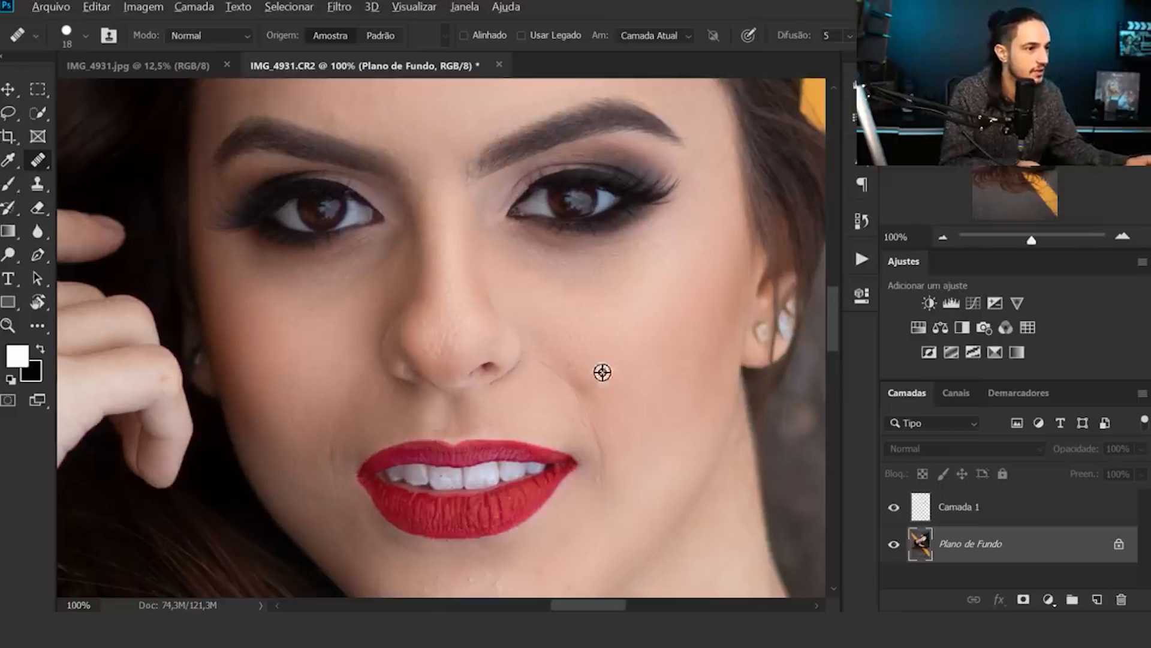
drag(545, 490, 595, 317)
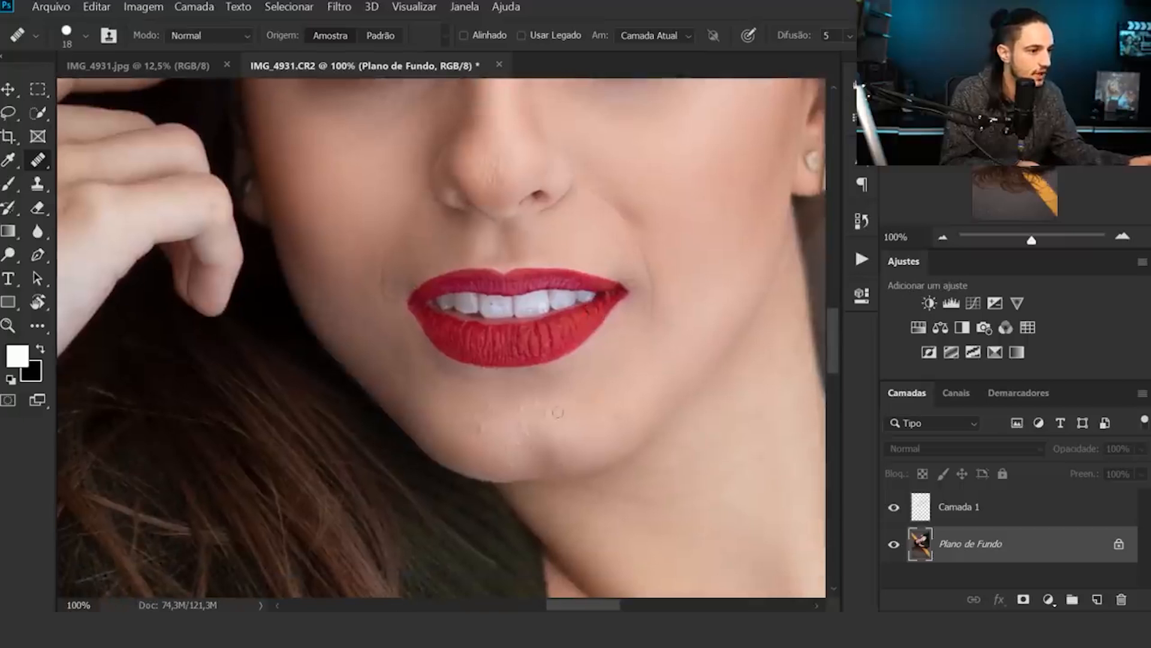
alt+click(435, 407)
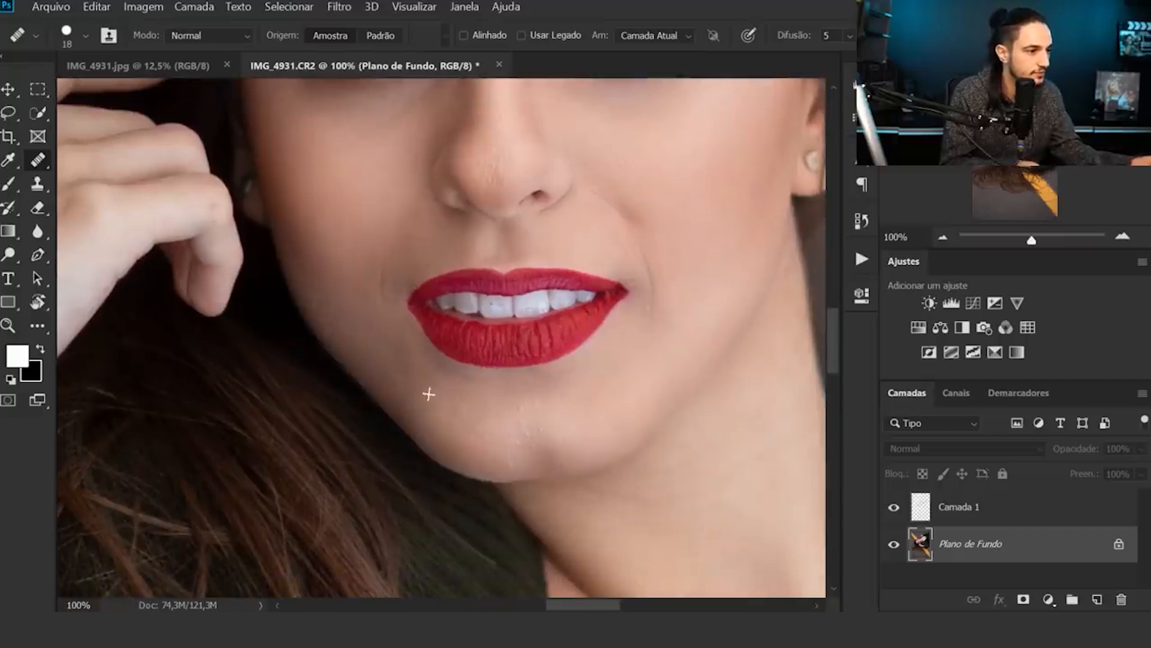
Step: Check the retouched face from farther out and reset the canvas rotation to 0°
scroll(566, 288, down, 3)
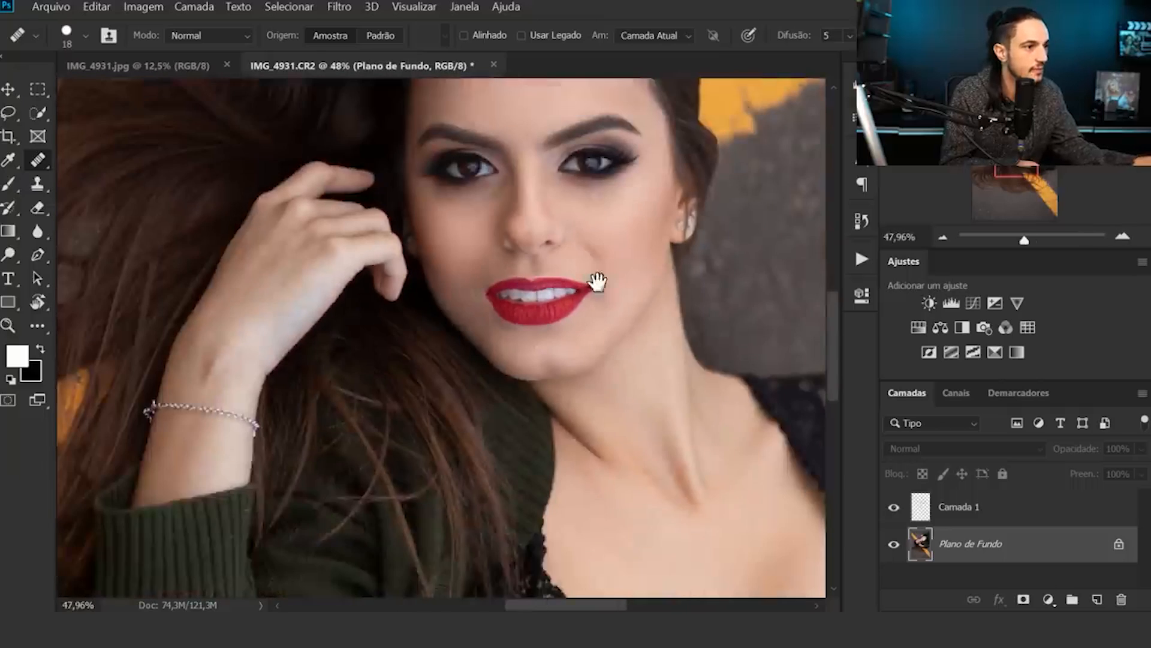
drag(581, 290, 587, 411)
scroll(587, 411, down, 1)
key(r)
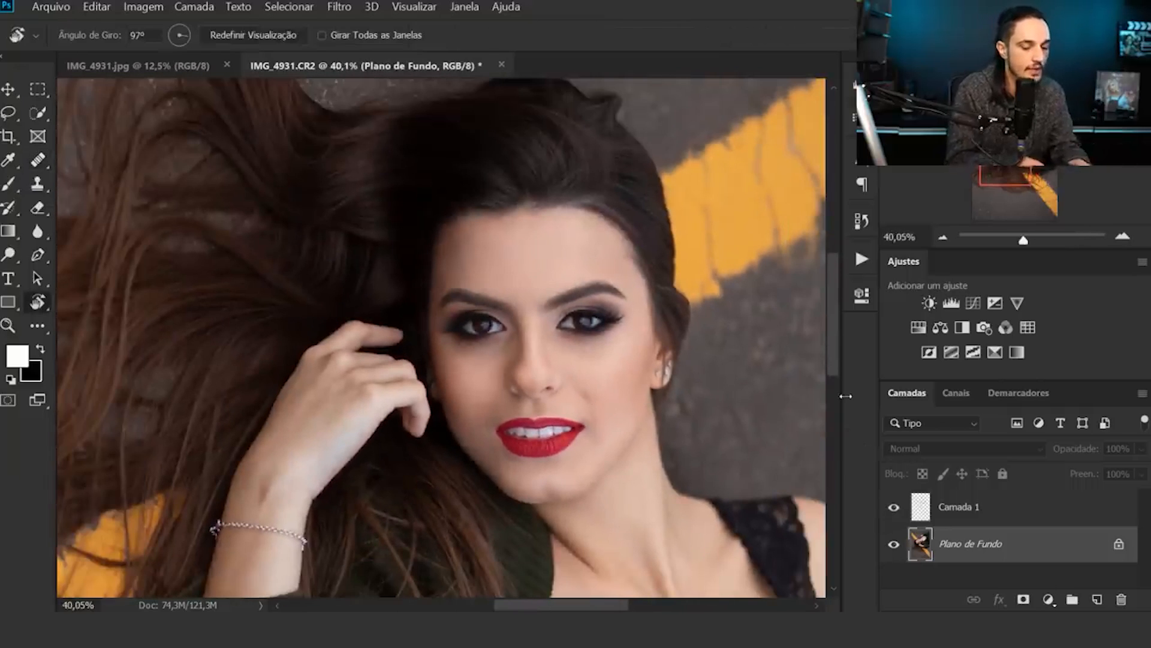
key(Escape)
scroll(503, 306, down, 3)
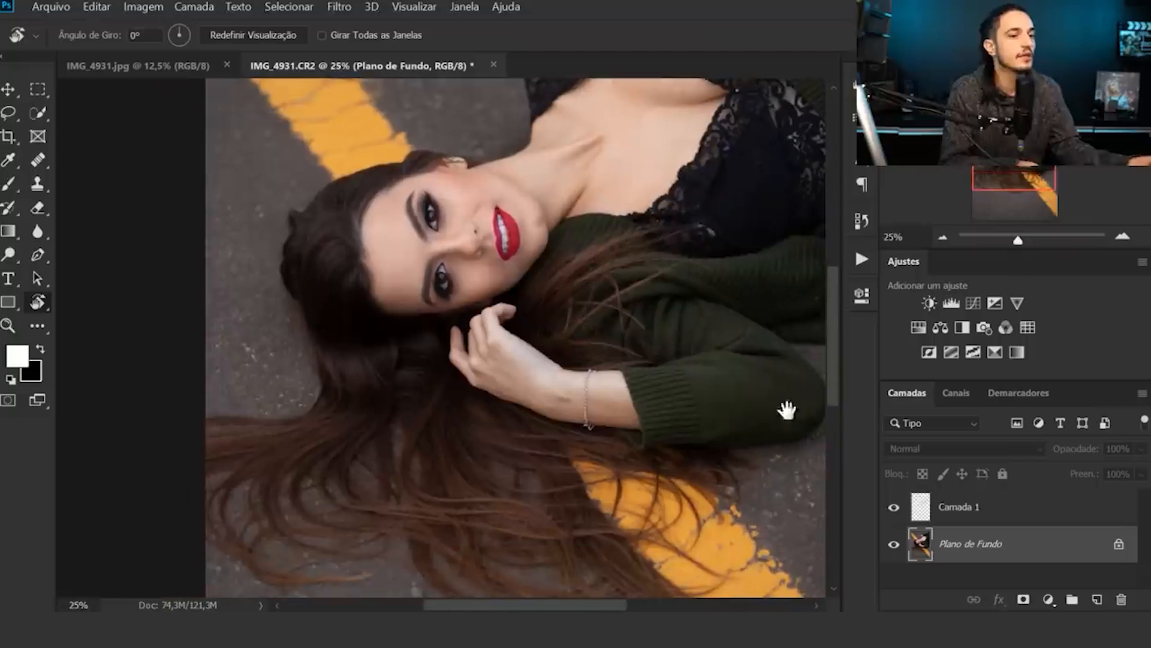
Step: Add a new layer directly above Plano de Fundo and set its blend mode to Sobrepor
click(1097, 599)
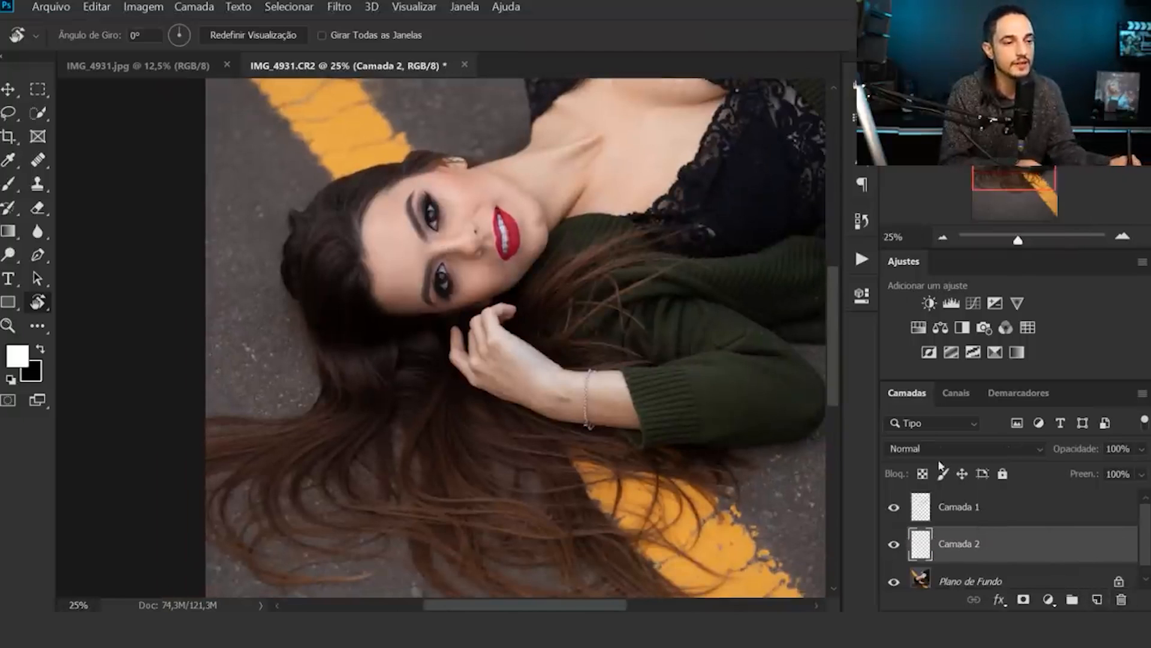
drag(1142, 538, 1147, 562)
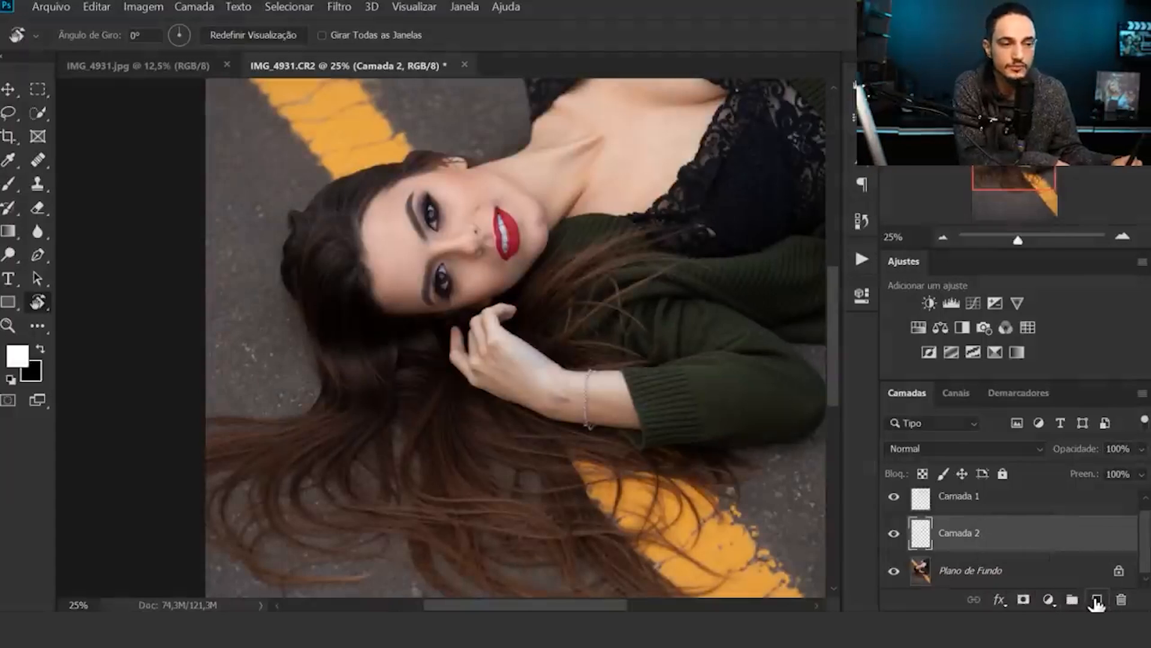
drag(406, 178, 472, 223)
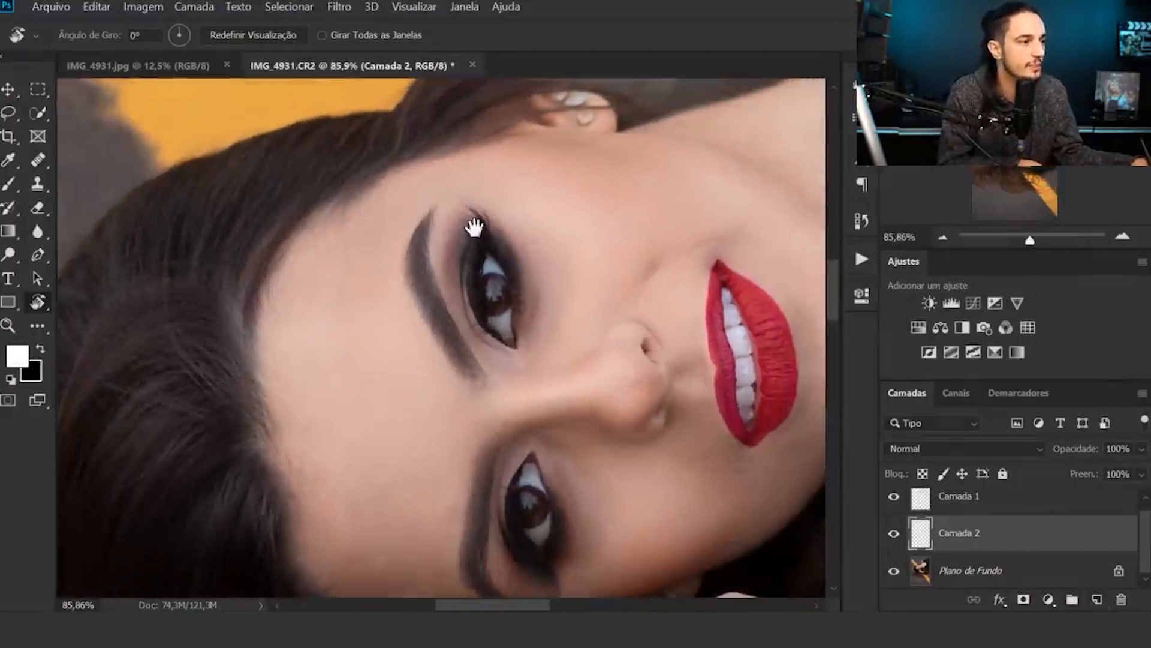
click(919, 451)
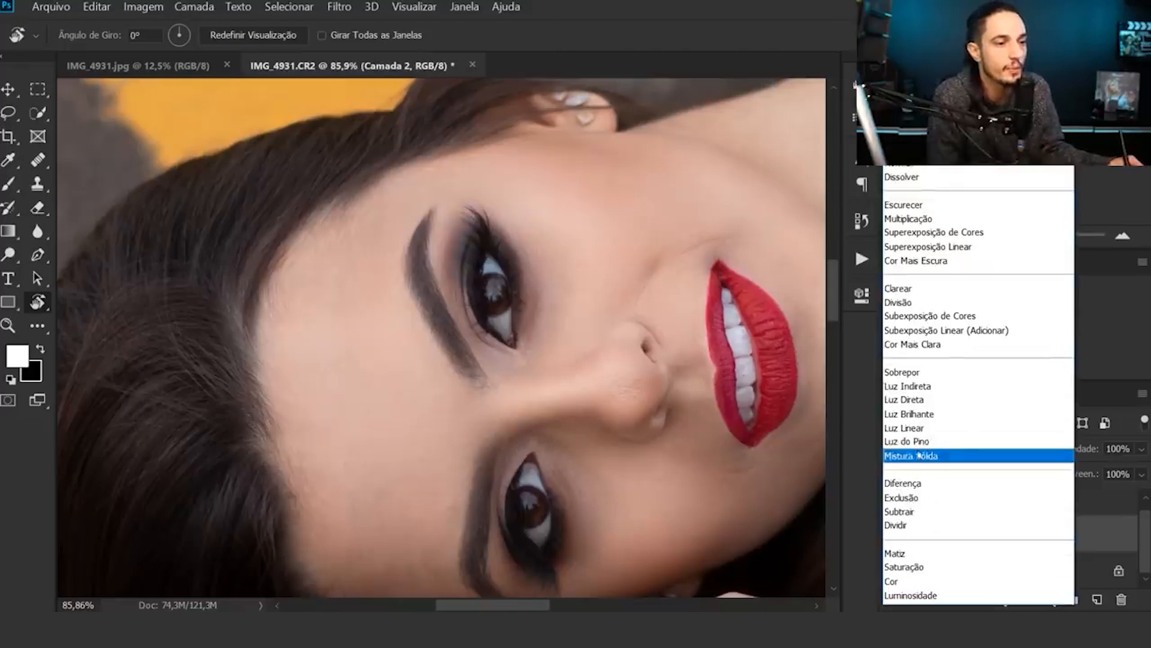
click(902, 373)
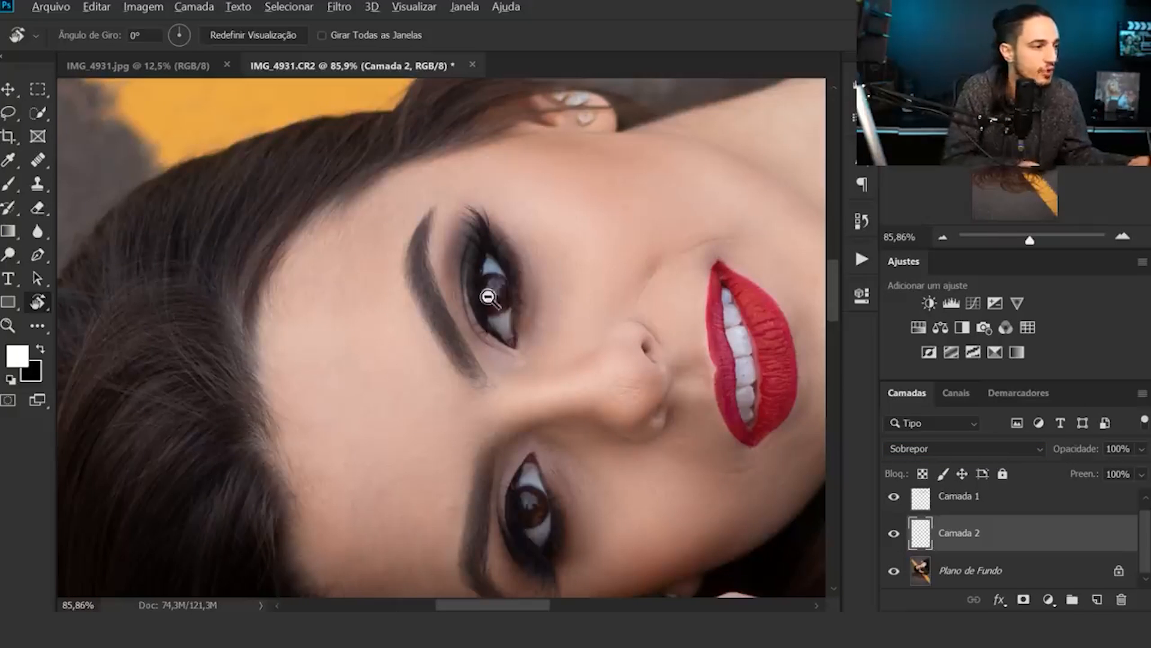
Step: Set the brush to 12 px and rotate the close-up view until the eyes are level
scroll(490, 297, up, 3)
key(b)
mouse_move(530, 228)
mouse_down()
mouse_move(360, 228)
mouse_move(520, 227)
mouse_up()
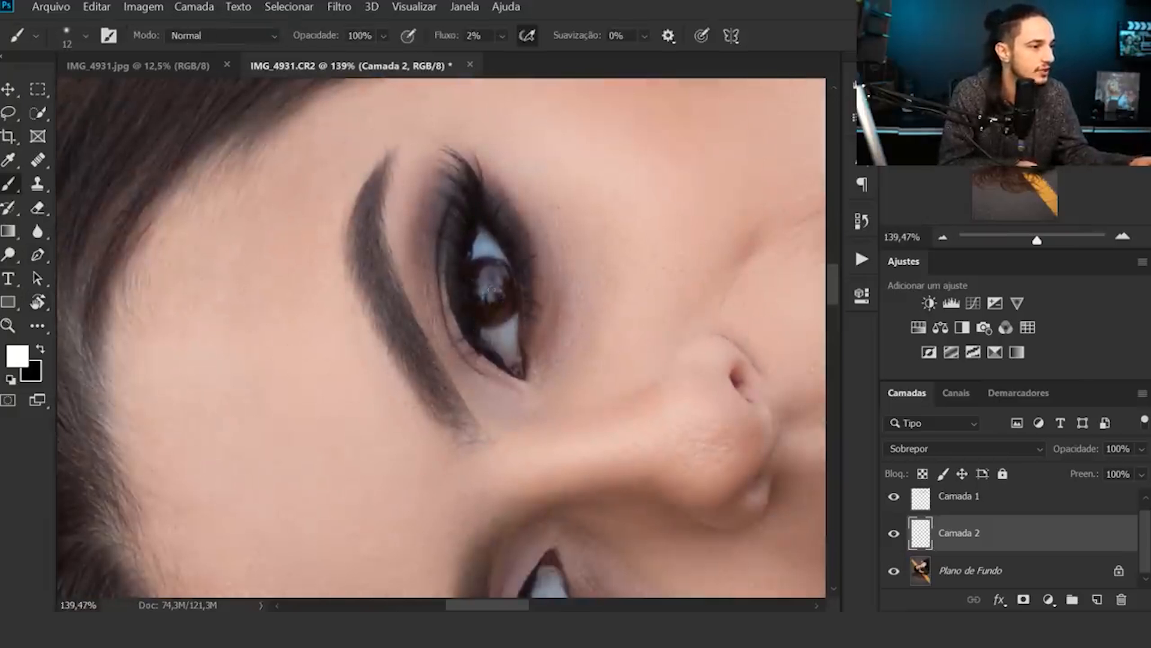
key(r)
mouse_move(694, 187)
mouse_down()
mouse_move(730, 424)
mouse_move(452, 538)
mouse_move(517, 548)
mouse_up()
drag(172, 243, 190, 202)
drag(278, 359, 311, 247)
drag(682, 365, 666, 384)
key(b)
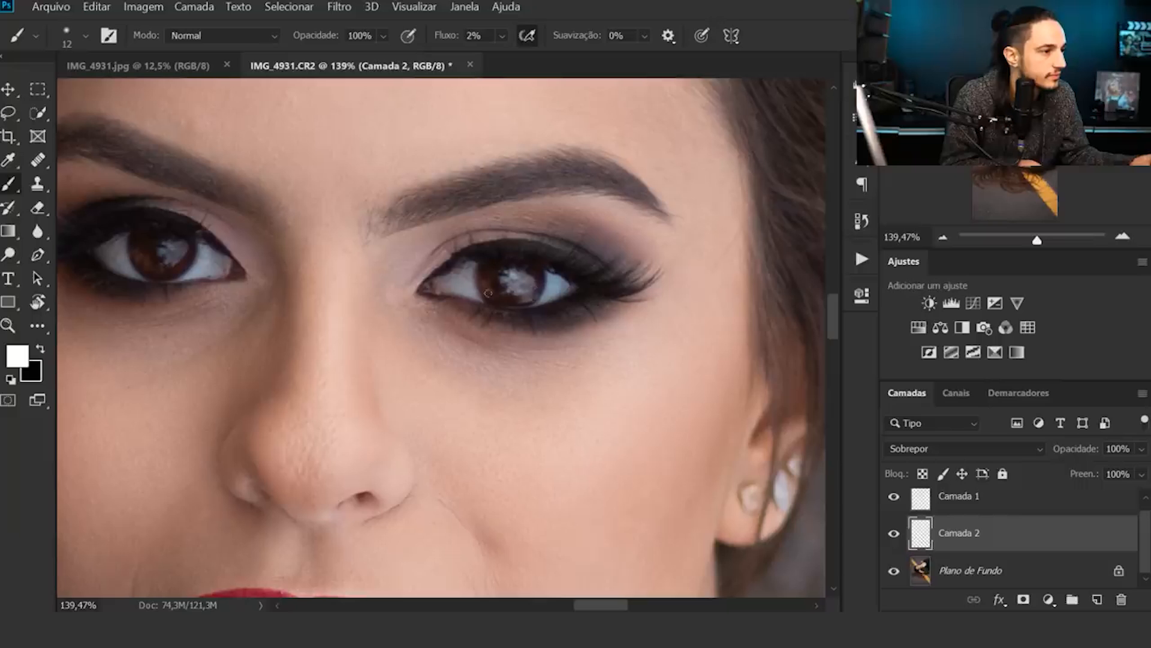
Step: Lighten the iris of the eye on the earring side with a 25 px soft white brush at 2% flow
key(bracketright)
key(bracketright)
key(bracketright)
click(489, 280)
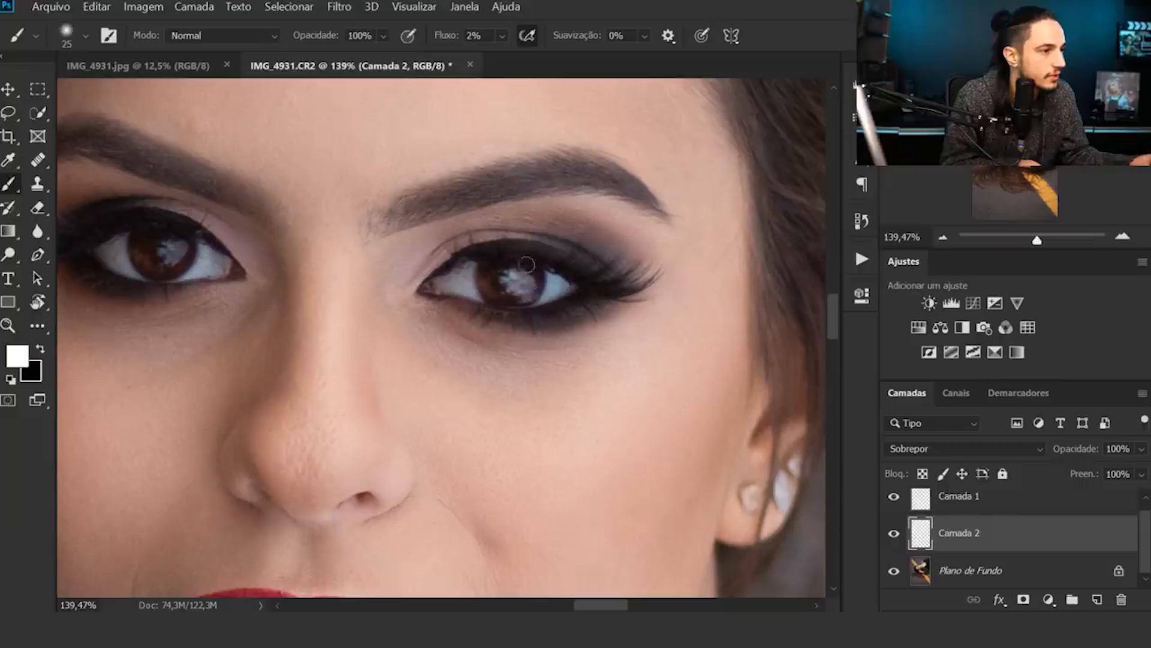
Step: Switch the brush between black and white to contrast the eyes, lightening the iris beside the raised hand at about 29 px
key(x)
mouse_move(375, 245)
mouse_down()
mouse_move(617, 319)
mouse_move(445, 280)
mouse_move(357, 294)
mouse_move(681, 284)
mouse_up()
alt+right_click(571, 268)
key(x)
drag(502, 315, 513, 321)
alt+right_click(510, 311)
alt+right_click(513, 321)
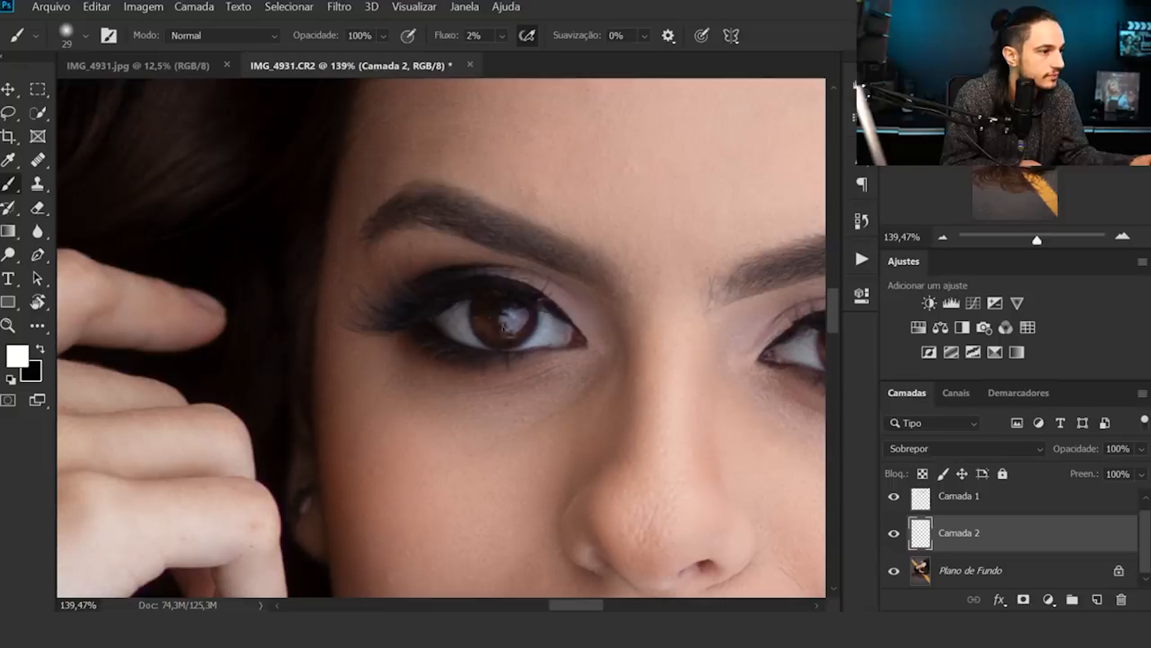
Step: Brush soft white highlights over the skin at 2% flow, enlarging the brush to about 233 px
key(x)
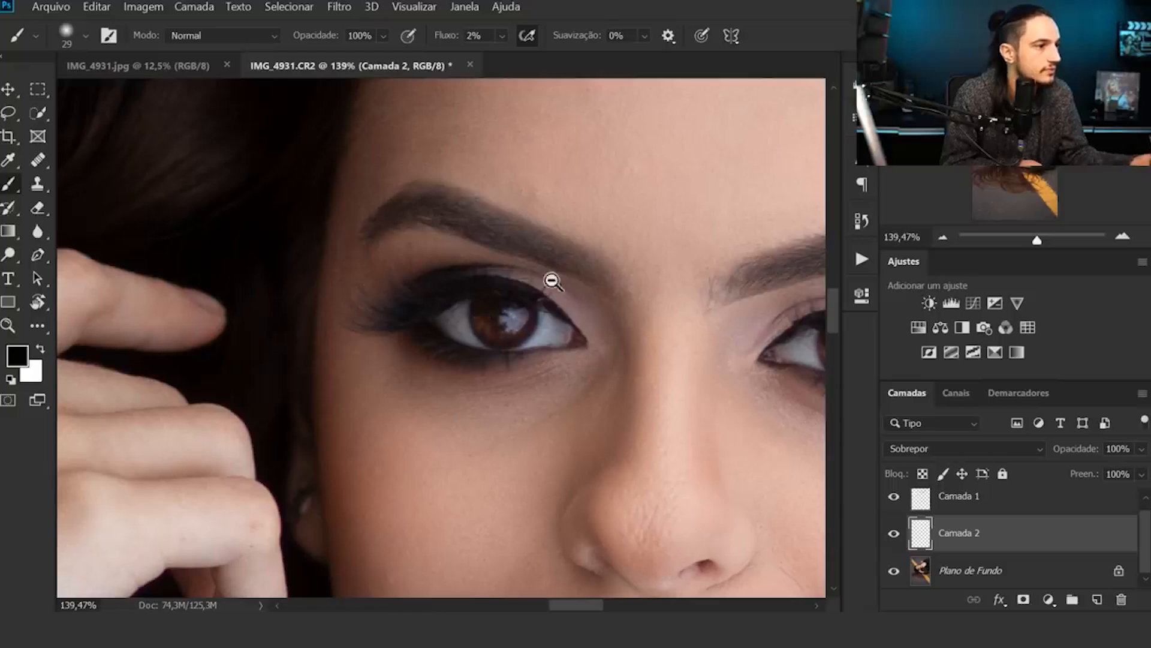
key(ctrl+0)
click(586, 316)
alt+right_click(570, 245)
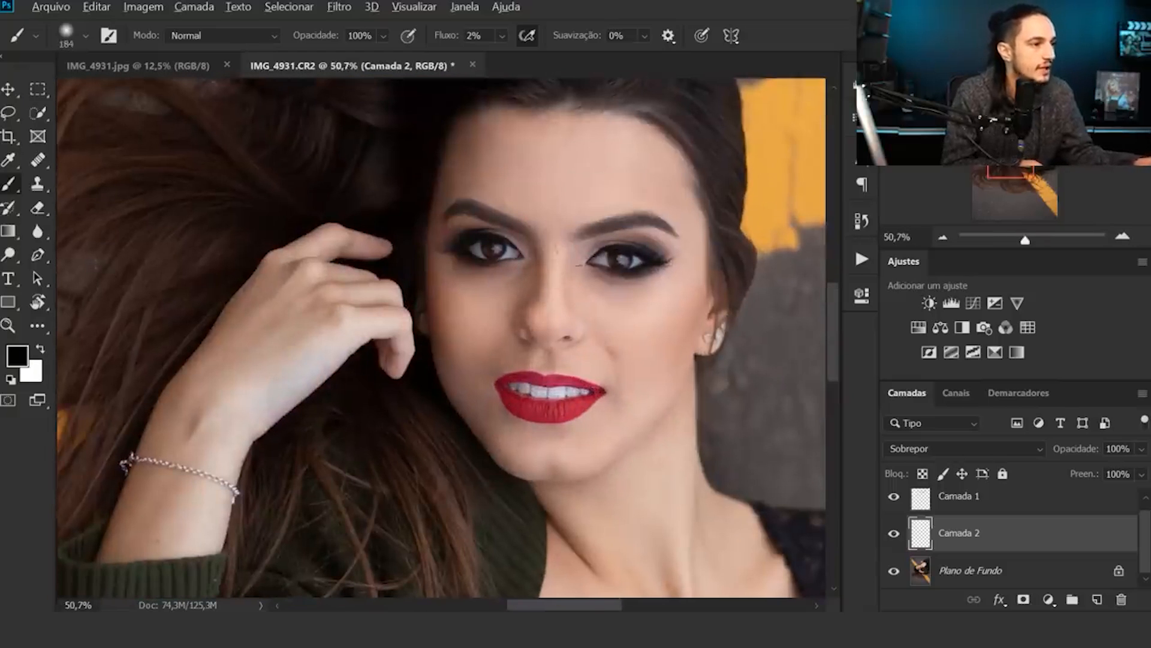
key(x)
alt+right_click(658, 297)
scroll(617, 301, down, 3)
alt+right_click(609, 232)
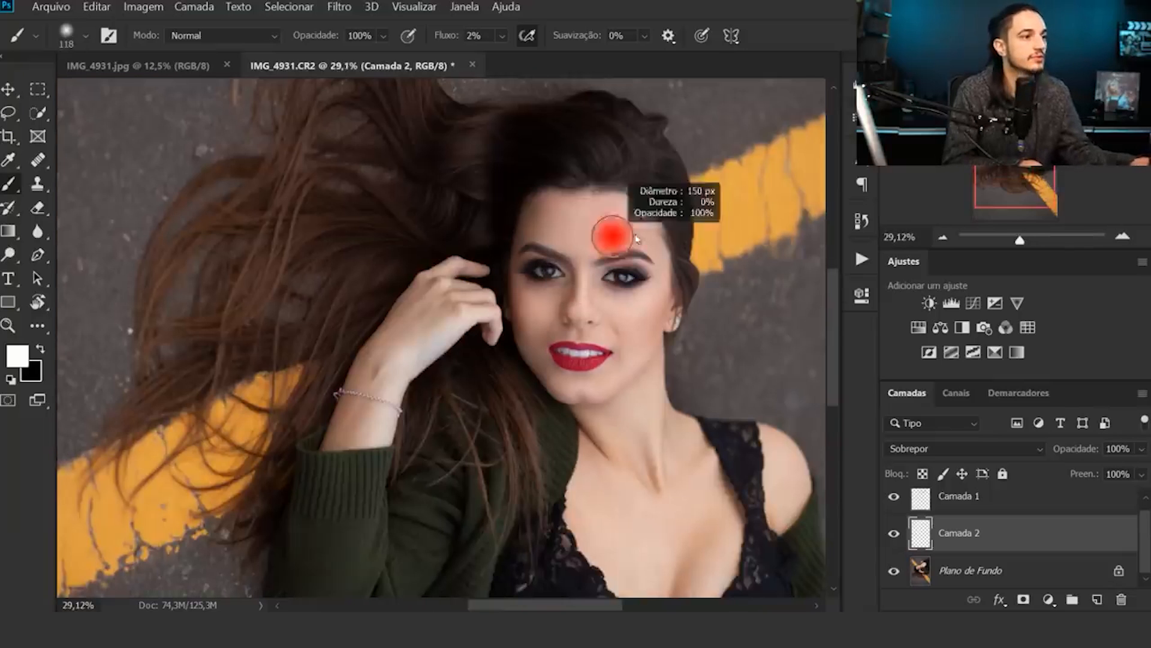
scroll(553, 330, down, 1)
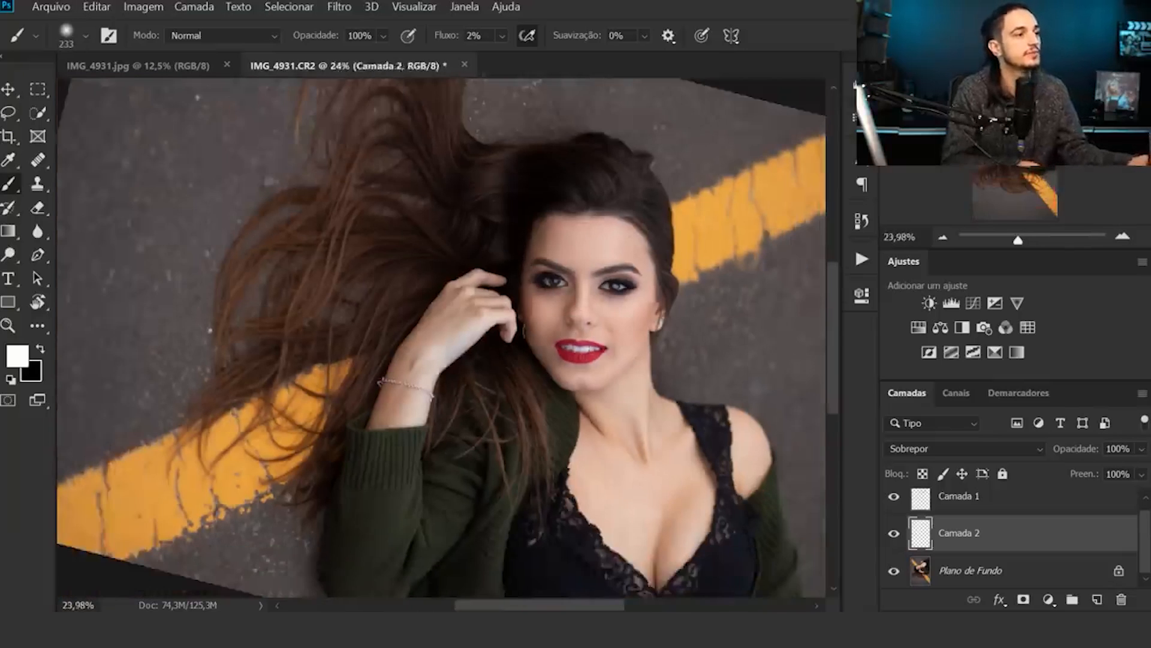
Step: Reset the view angle to 0° and lighten the spread hair with soft white strokes at about 386 and 347 px
key(r)
key(Escape)
scroll(314, 308, down, 2)
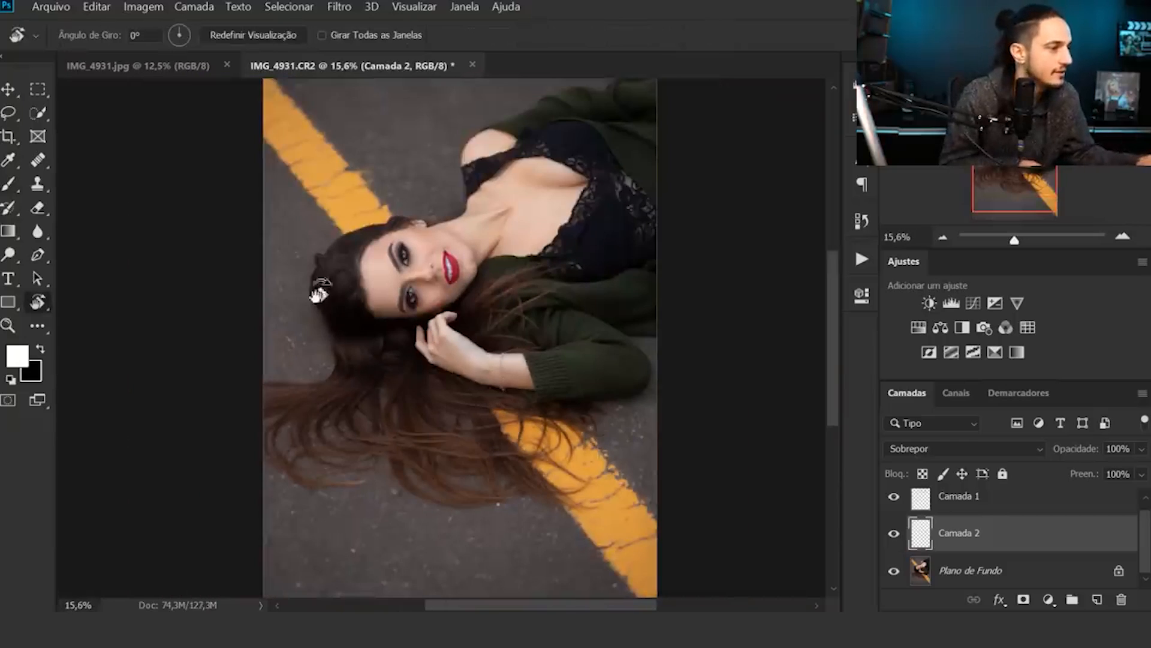
scroll(395, 412, up, 3)
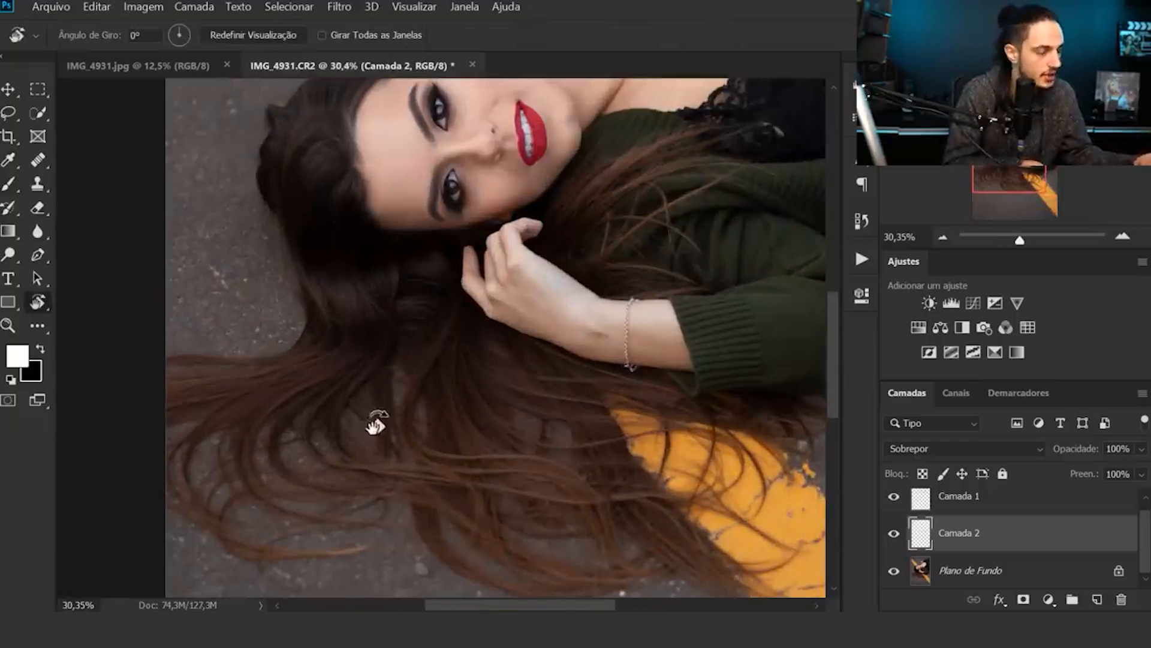
key(b)
mouse_move(410, 360)
mouse_down()
mouse_move(435, 362)
mouse_move(458, 414)
mouse_up()
drag(321, 288, 275, 300)
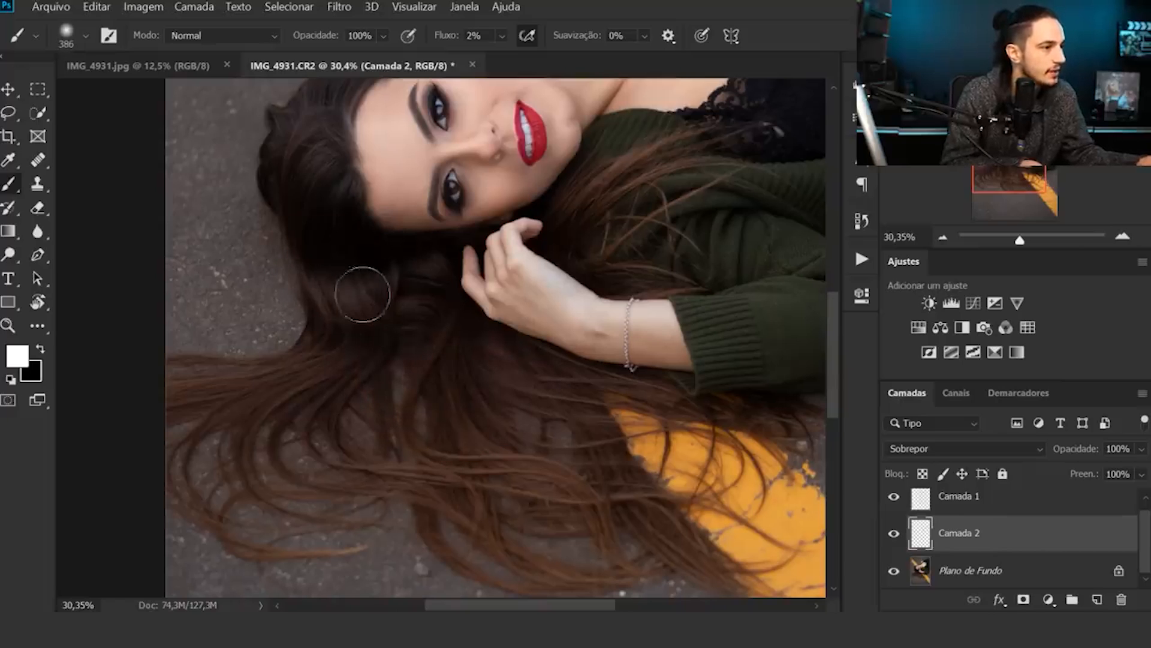
mouse_move(435, 370)
mouse_down()
mouse_move(386, 342)
mouse_move(449, 378)
mouse_up()
drag(523, 316, 513, 317)
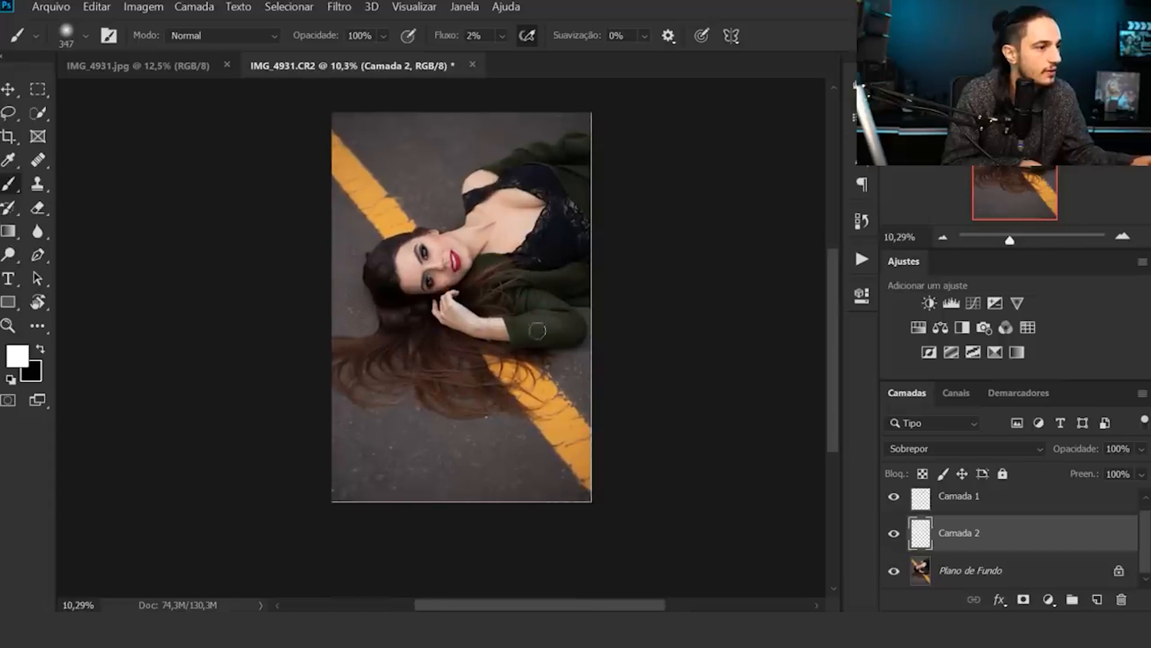
Step: Darken the asphalt and outer areas around the woman with a soft black brush, enlarging it to 2878 px
key(x)
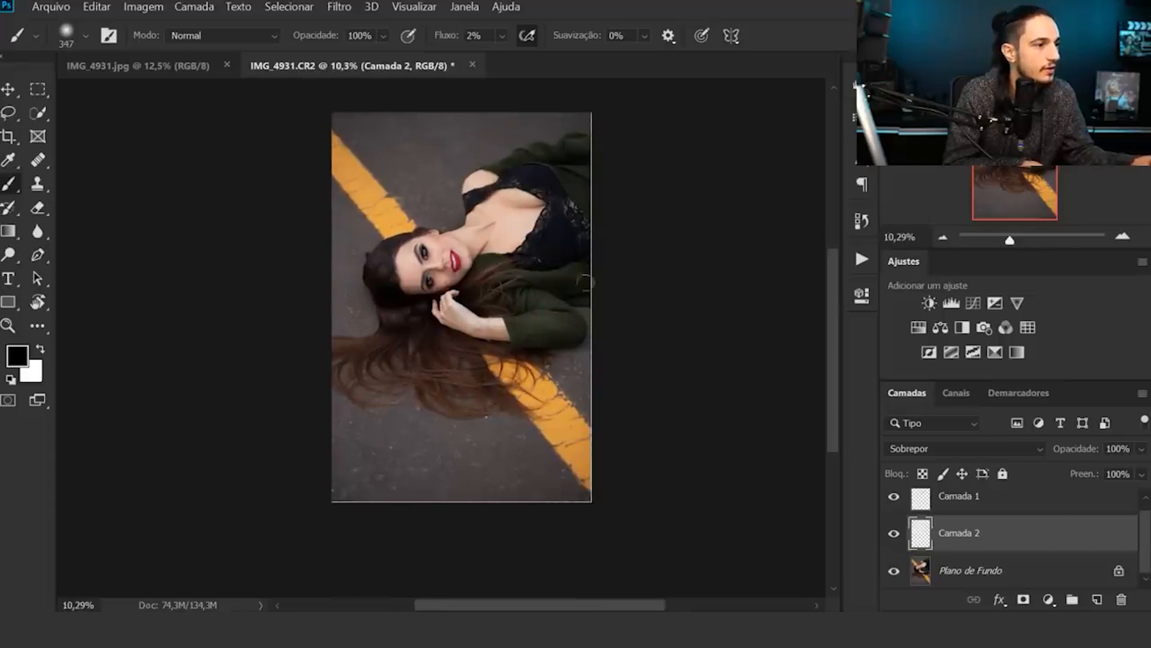
key(x)
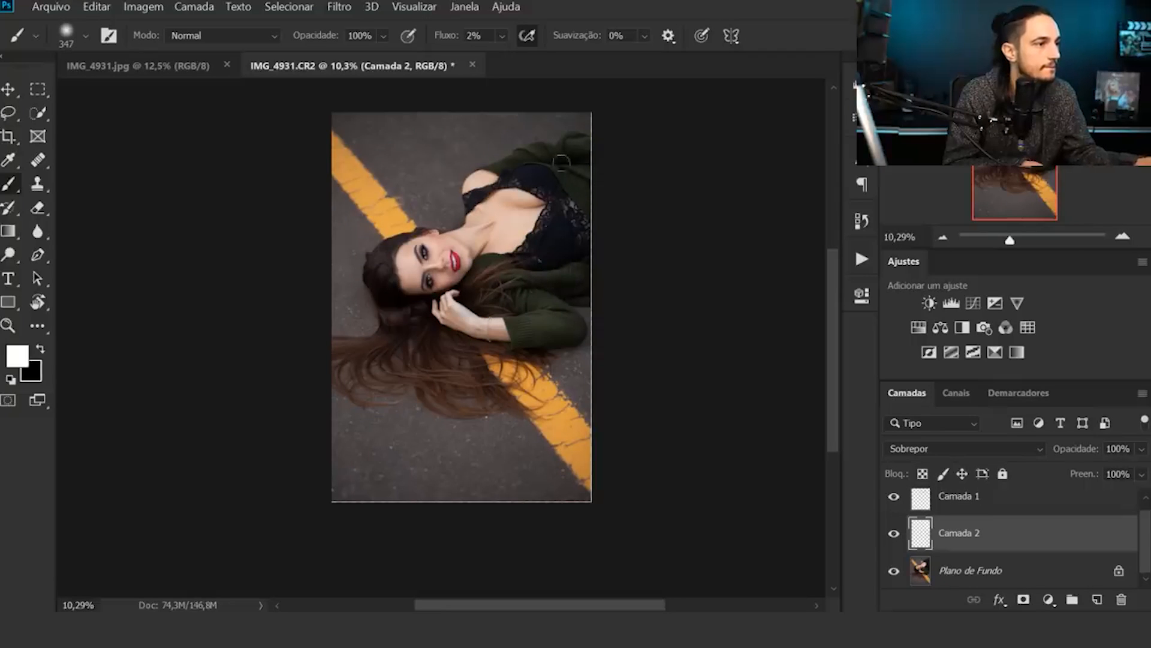
key(x)
drag(489, 244, 521, 245)
mouse_move(450, 357)
mouse_down()
mouse_move(468, 288)
mouse_move(460, 383)
mouse_up()
drag(409, 438, 467, 438)
mouse_move(677, 403)
mouse_down()
mouse_move(293, 483)
mouse_move(679, 438)
mouse_up()
mouse_move(576, 432)
mouse_down()
mouse_move(614, 431)
mouse_move(291, 453)
mouse_move(176, 431)
mouse_move(95, 500)
mouse_move(776, 422)
mouse_move(828, 447)
mouse_move(639, 467)
mouse_up()
mouse_move(404, 126)
mouse_down()
mouse_move(507, 118)
mouse_move(591, 72)
mouse_move(289, 179)
mouse_move(423, 120)
mouse_move(790, 90)
mouse_move(707, 394)
mouse_move(619, 390)
mouse_move(738, 420)
mouse_move(262, 236)
mouse_move(303, 302)
mouse_up()
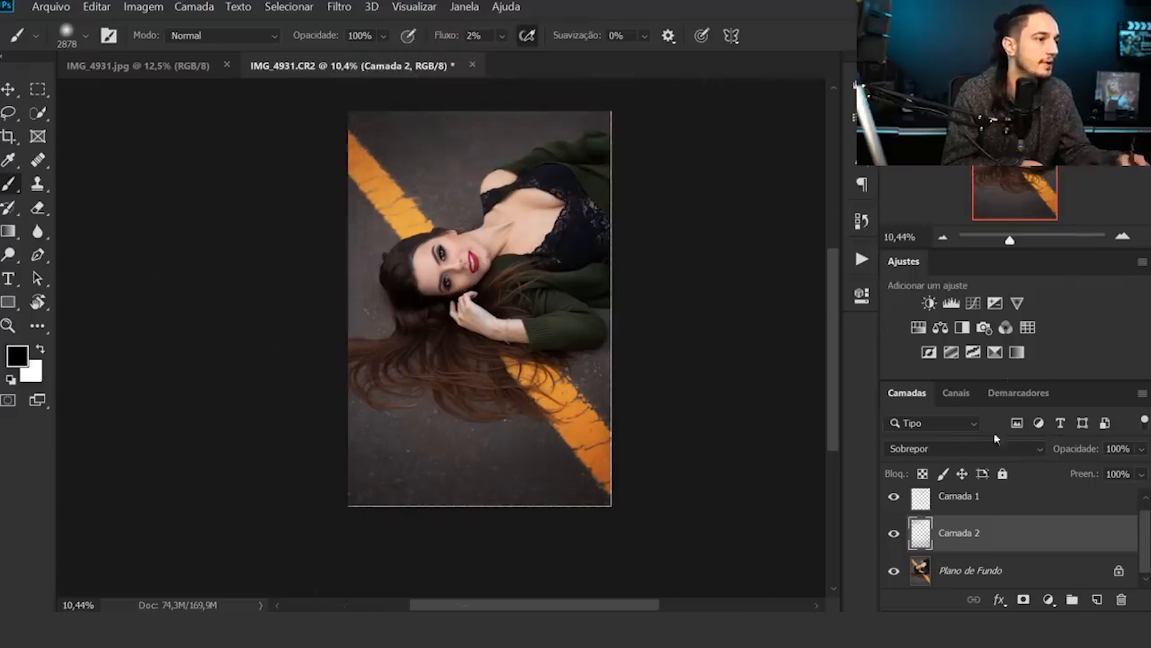
drag(563, 290, 586, 305)
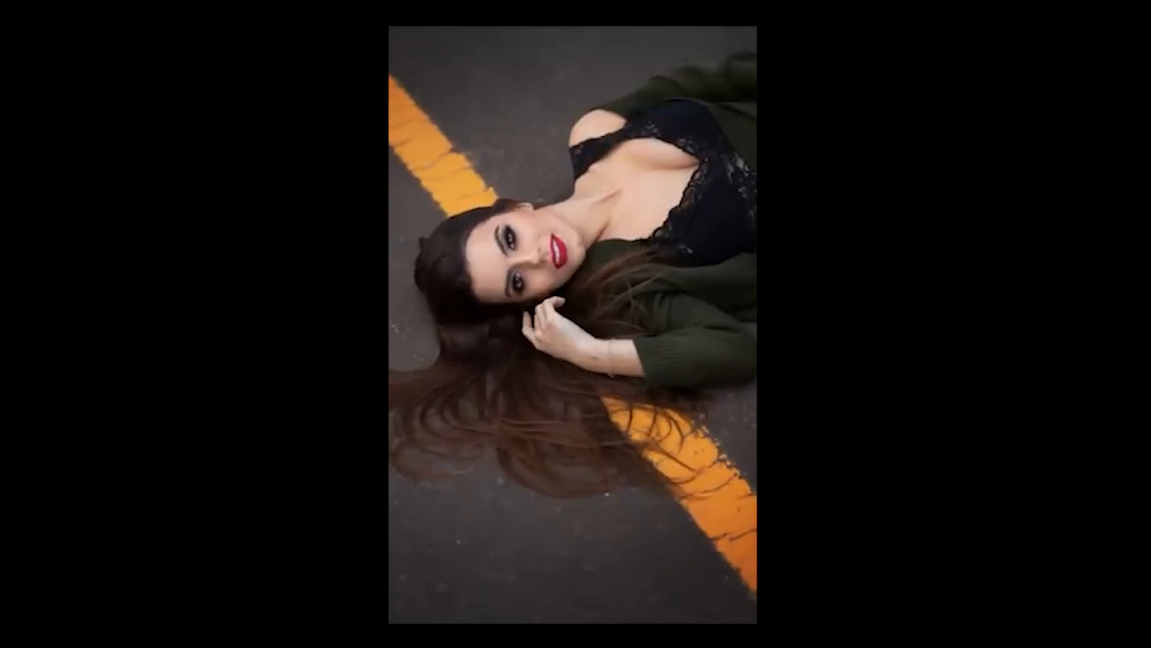